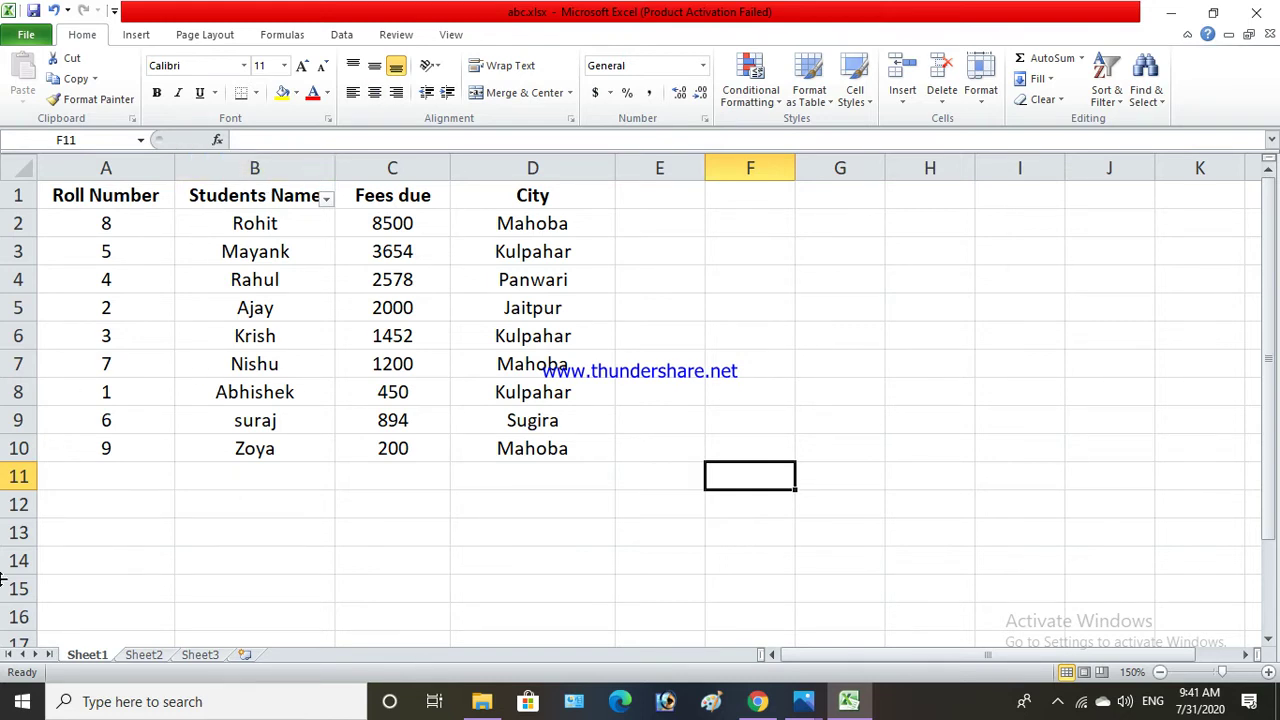
Sort the table by the Students Name column from A to Z with the selection expanded, and undo that sort.
{"action": "left_click", "coordinate": [258, 168]}
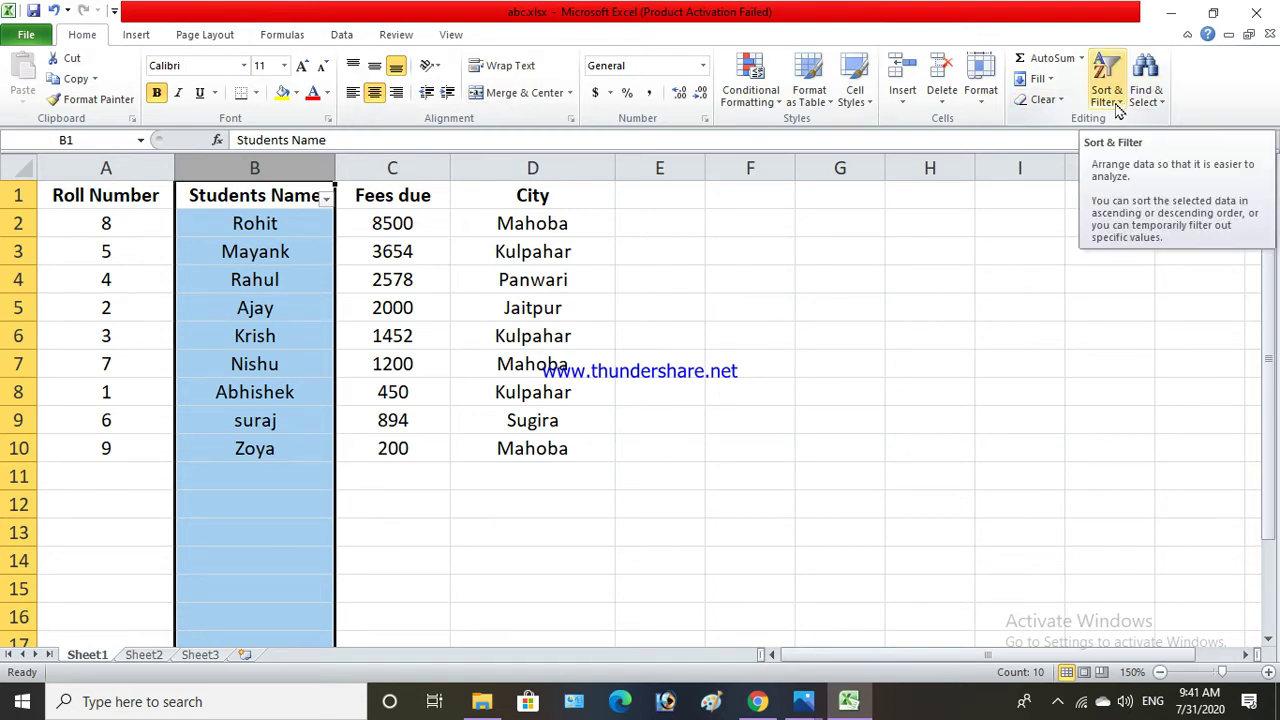
{"action": "left_click", "coordinate": [331, 36]}
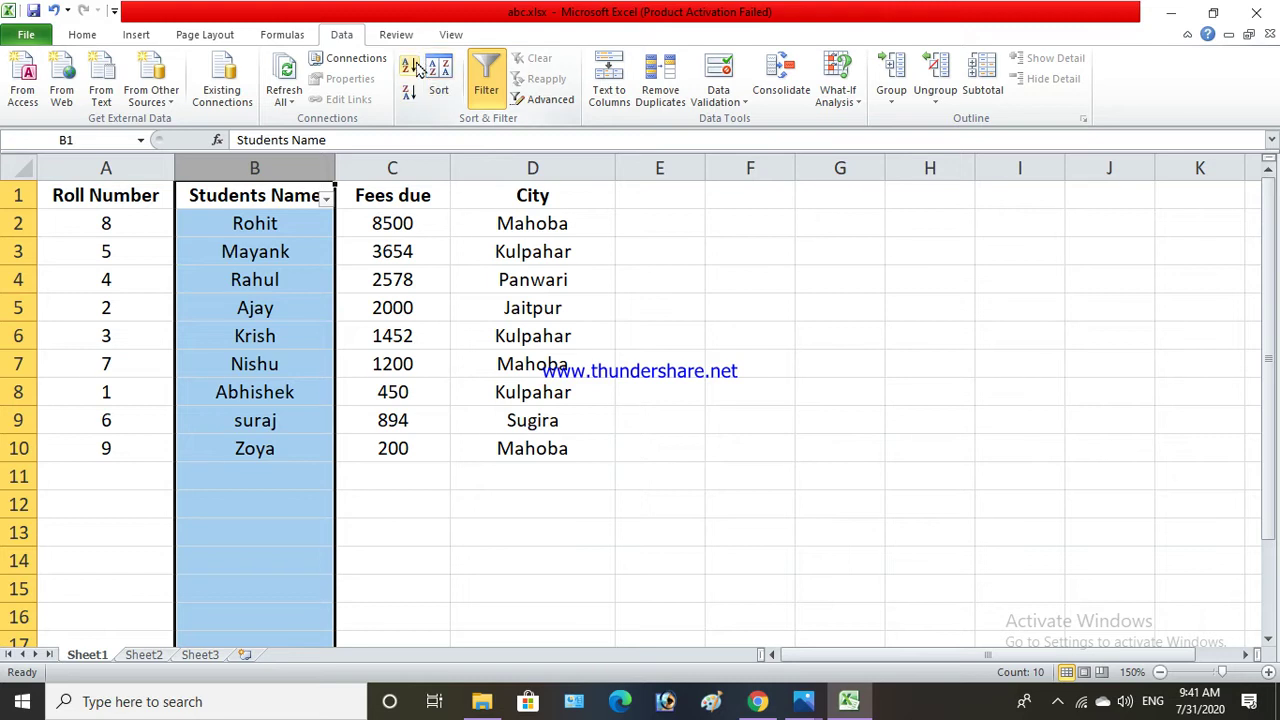
{"action": "left_click", "coordinate": [84, 35]}
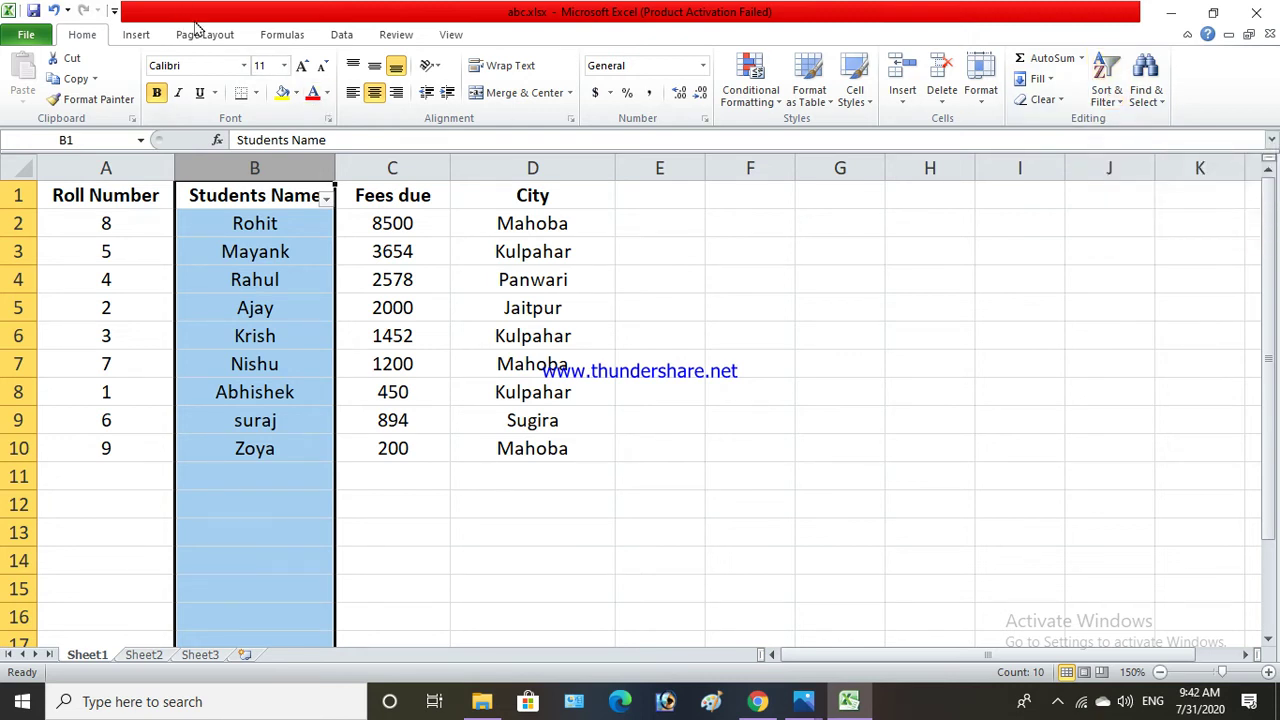
{"action": "left_click", "coordinate": [339, 36]}
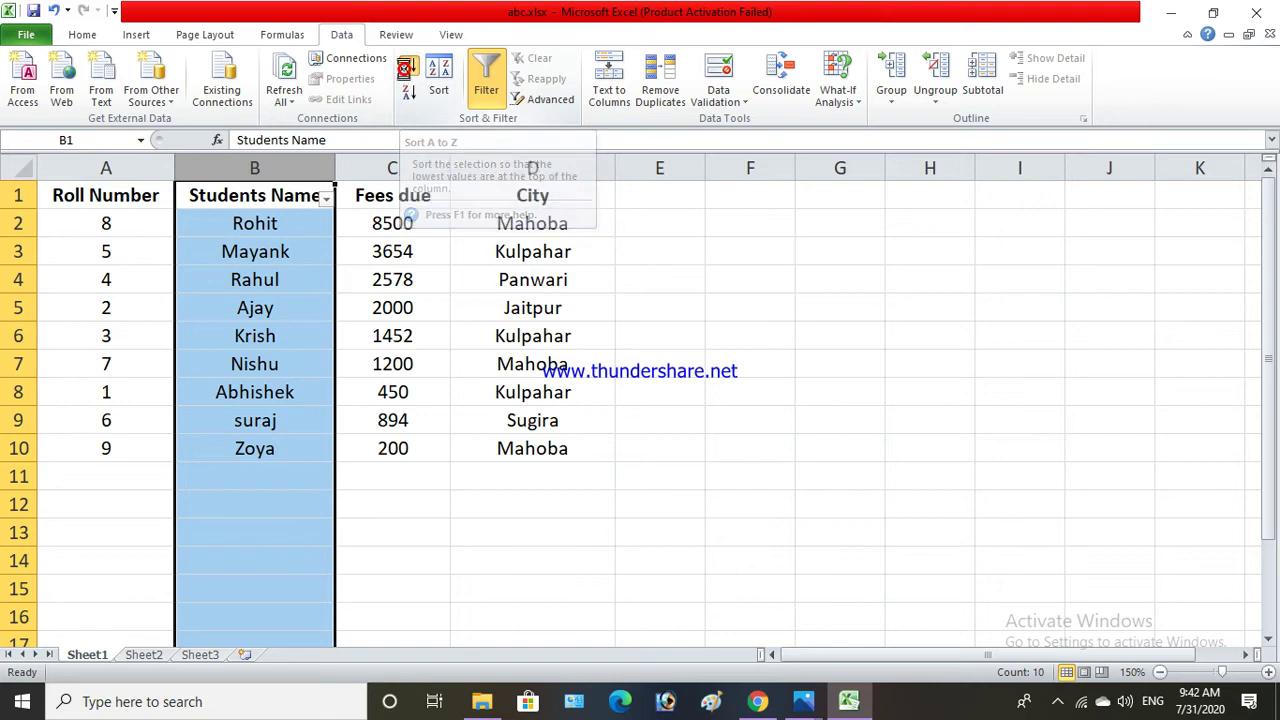
{"action": "left_click", "coordinate": [407, 68]}
{"action": "left_click", "coordinate": [990, 473]}
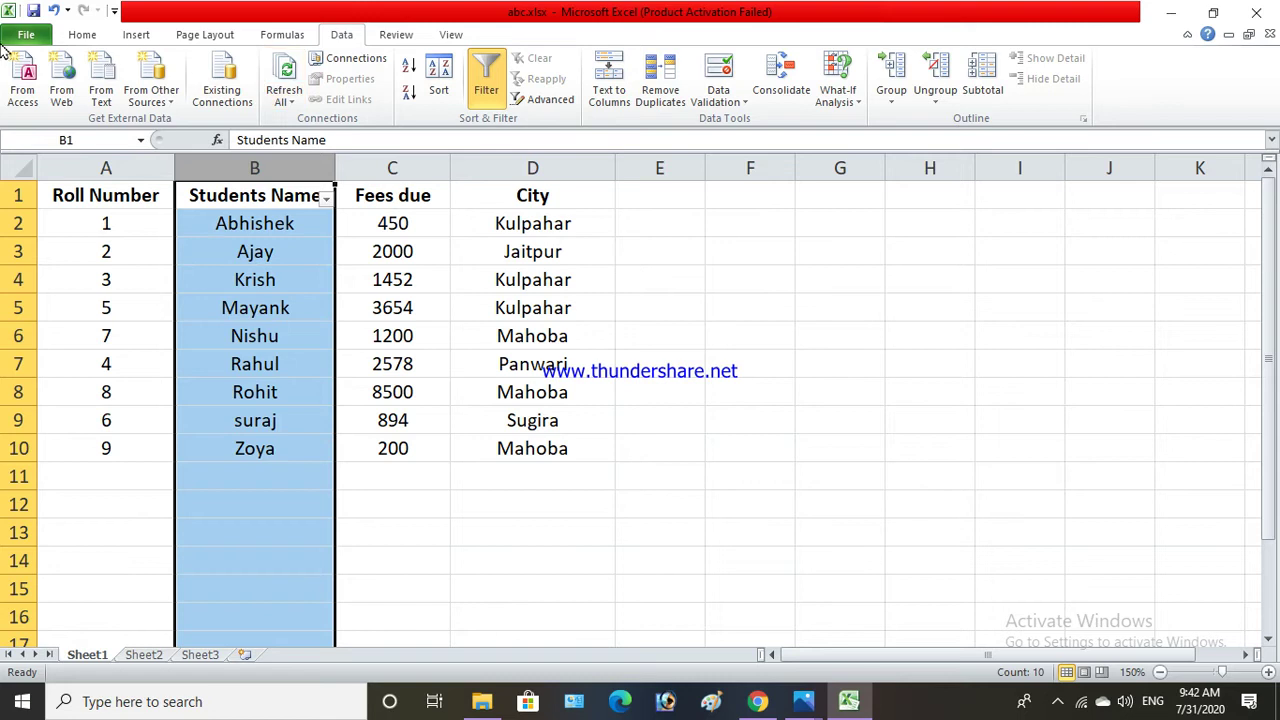
{"action": "left_click", "coordinate": [55, 10]}
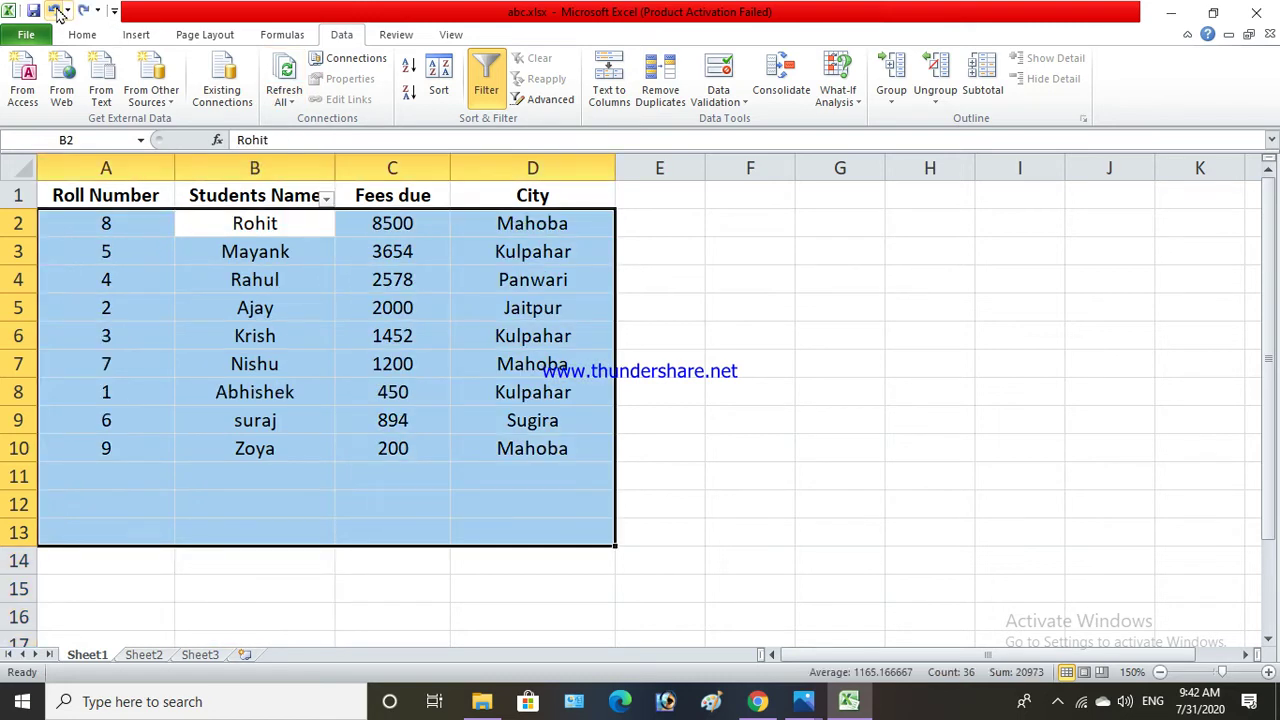
{"action": "left_click", "coordinate": [431, 314]}
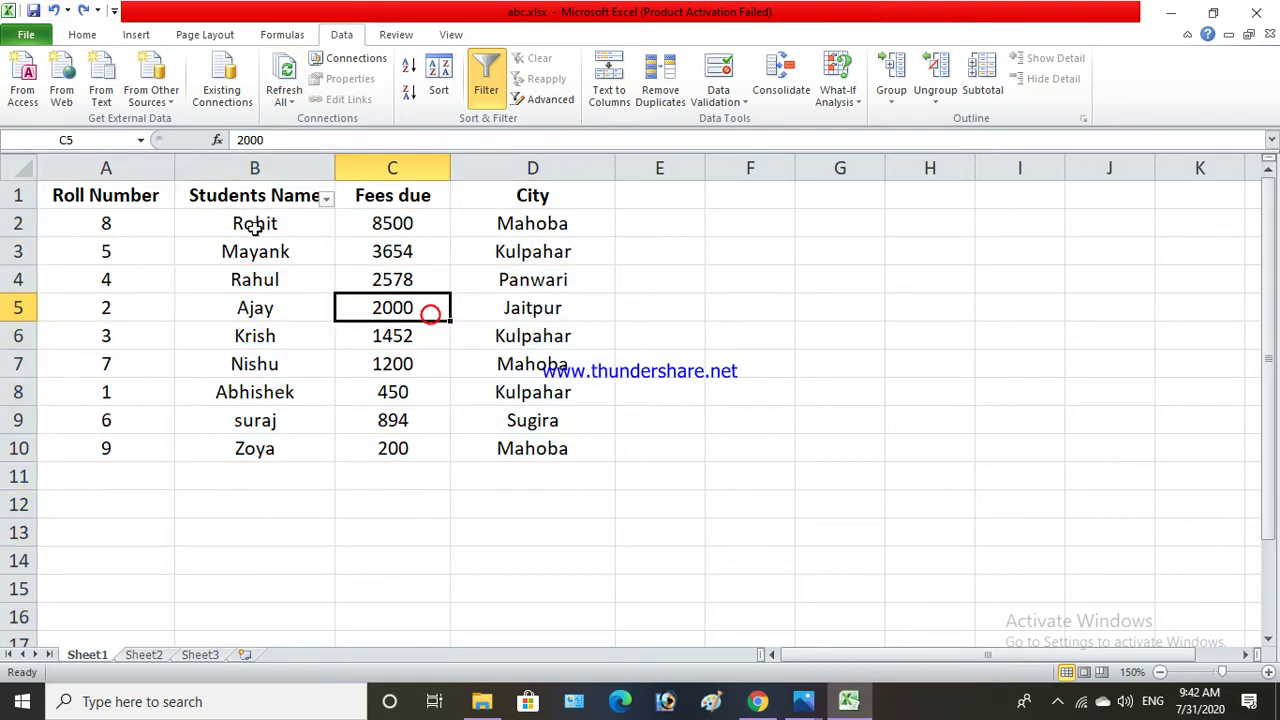
Sort the table by the Students Name column from Z to A, expanding the selection to the neighbouring data.
{"action": "left_click", "coordinate": [229, 172]}
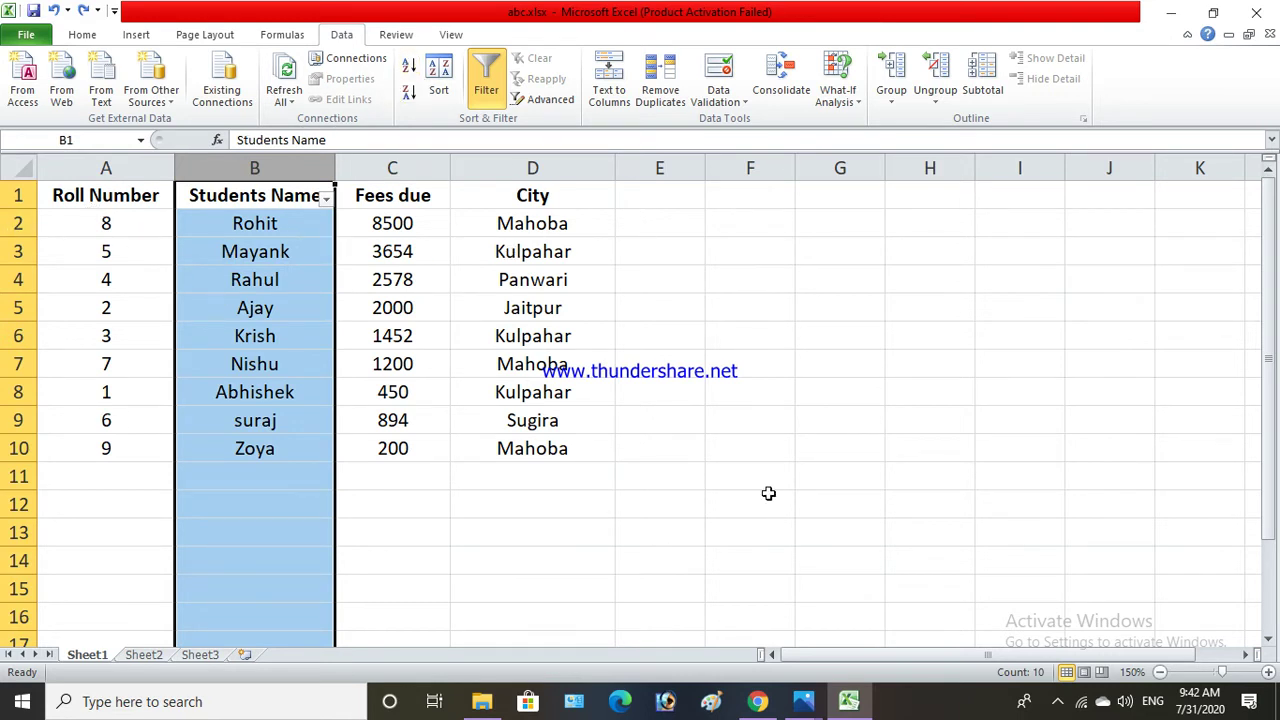
{"action": "left_click", "coordinate": [410, 96]}
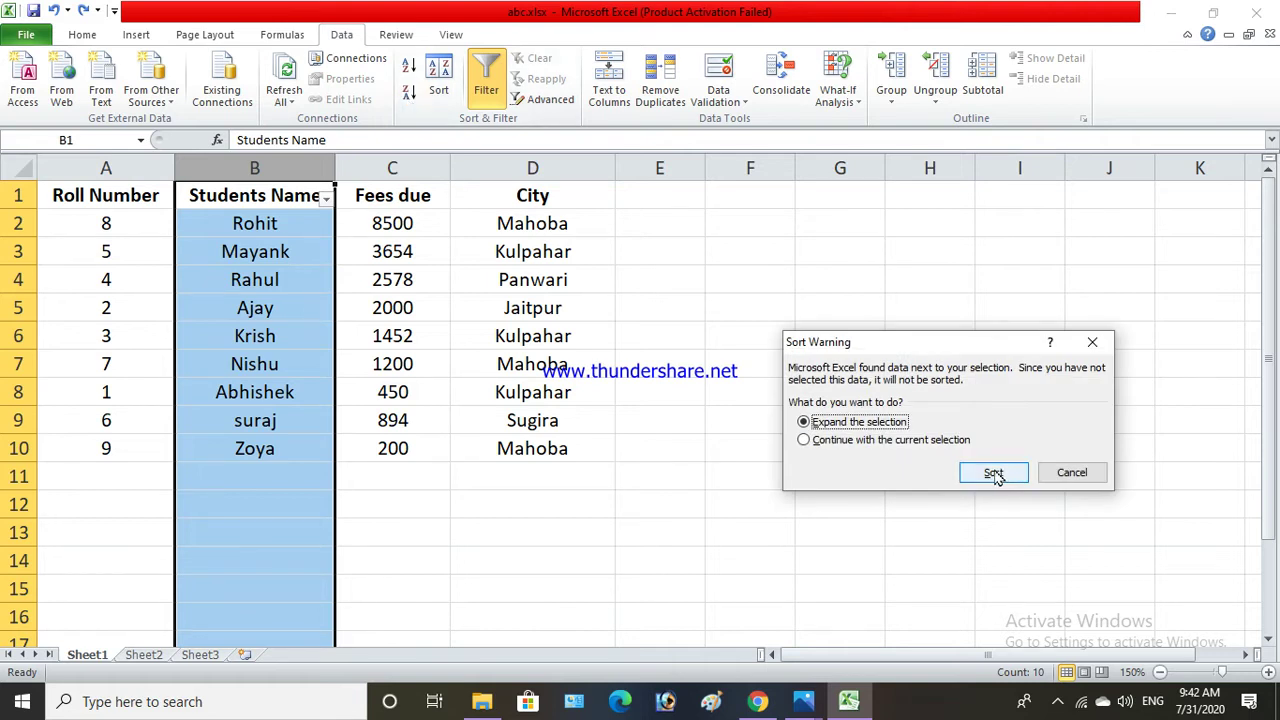
{"action": "left_click", "coordinate": [993, 473]}
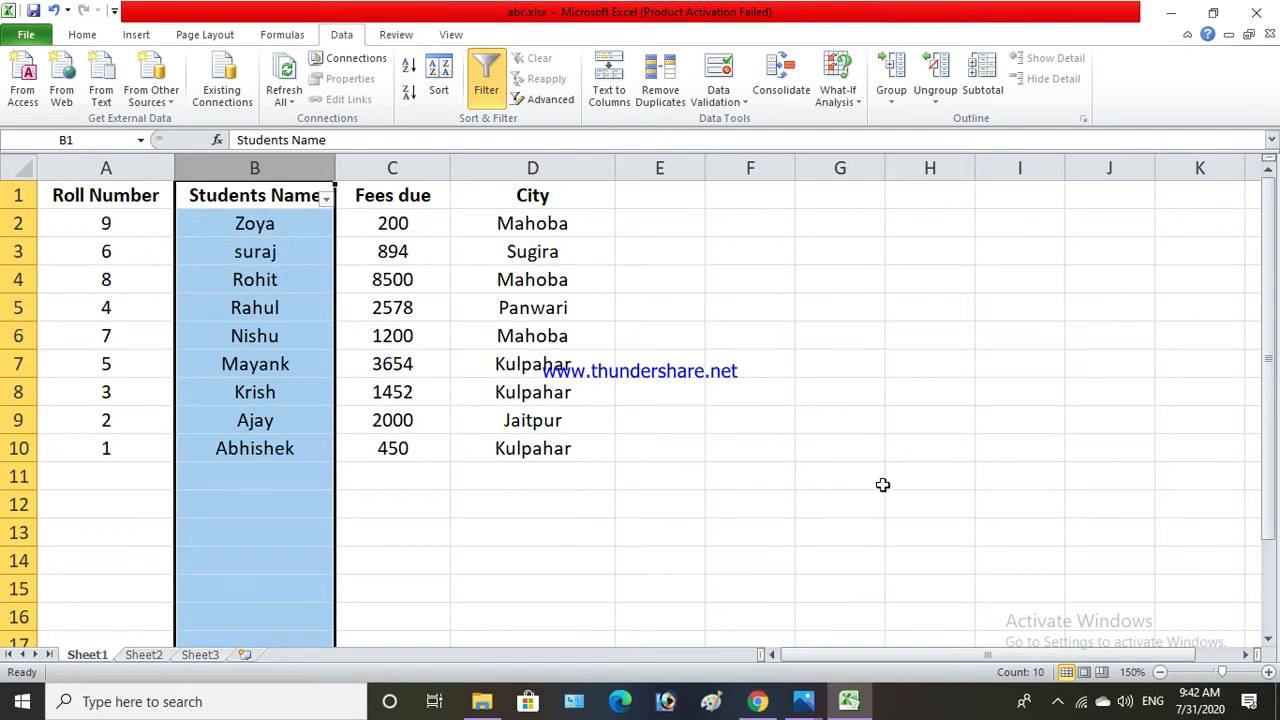
Switch to Photos and read the scanned textbook pages on sorting data, filtering data and the exercise questions.
{"action": "left_click", "coordinate": [803, 701]}
{"action": "left_click", "coordinate": [853, 655]}
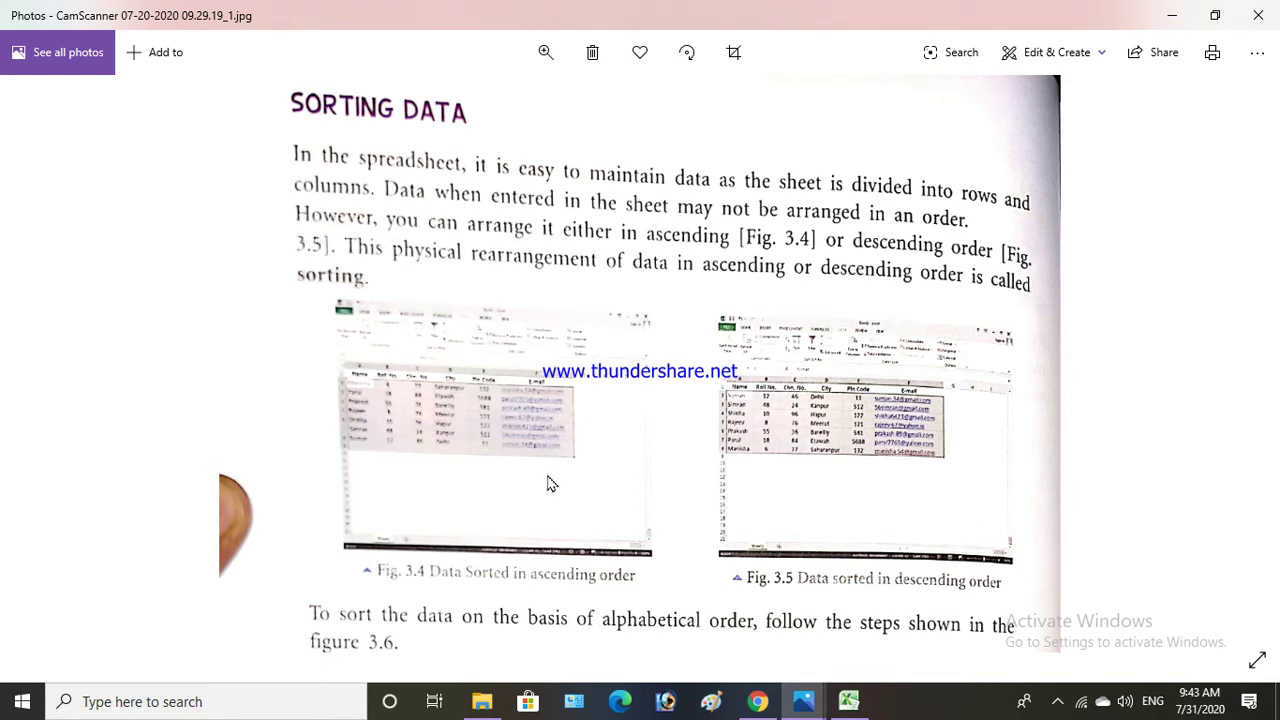
{"action": "left_click_drag", "start_coordinate": [612, 558], "coordinate": [640, 313]}
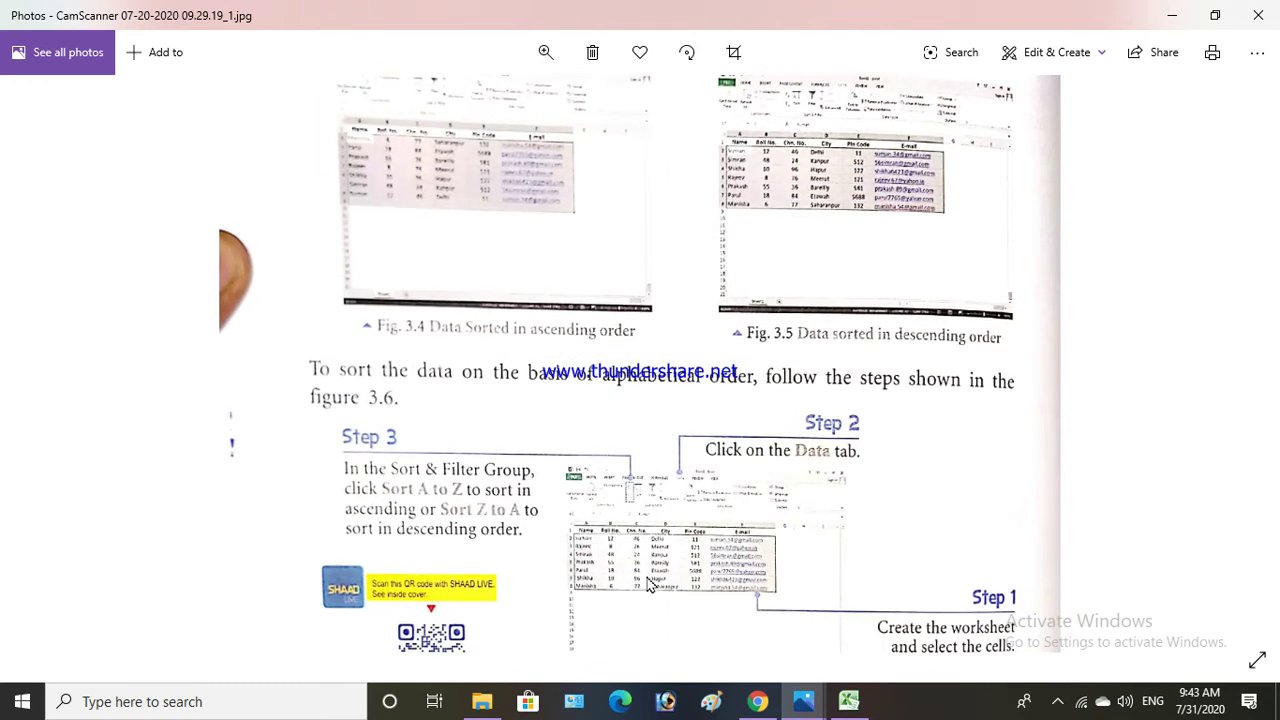
{"action": "scroll", "coordinate": [637, 577], "scroll_direction": "down", "scroll_amount": 3}
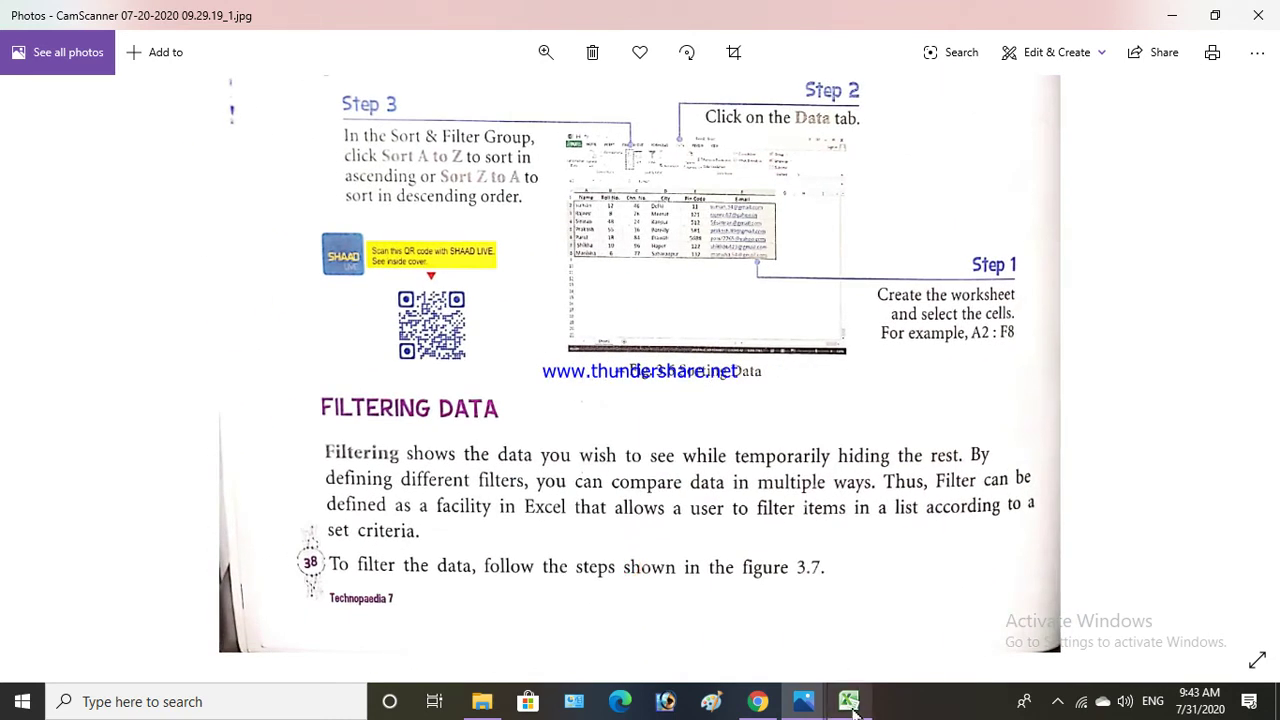
{"action": "mouse_move", "coordinate": [815, 703]}
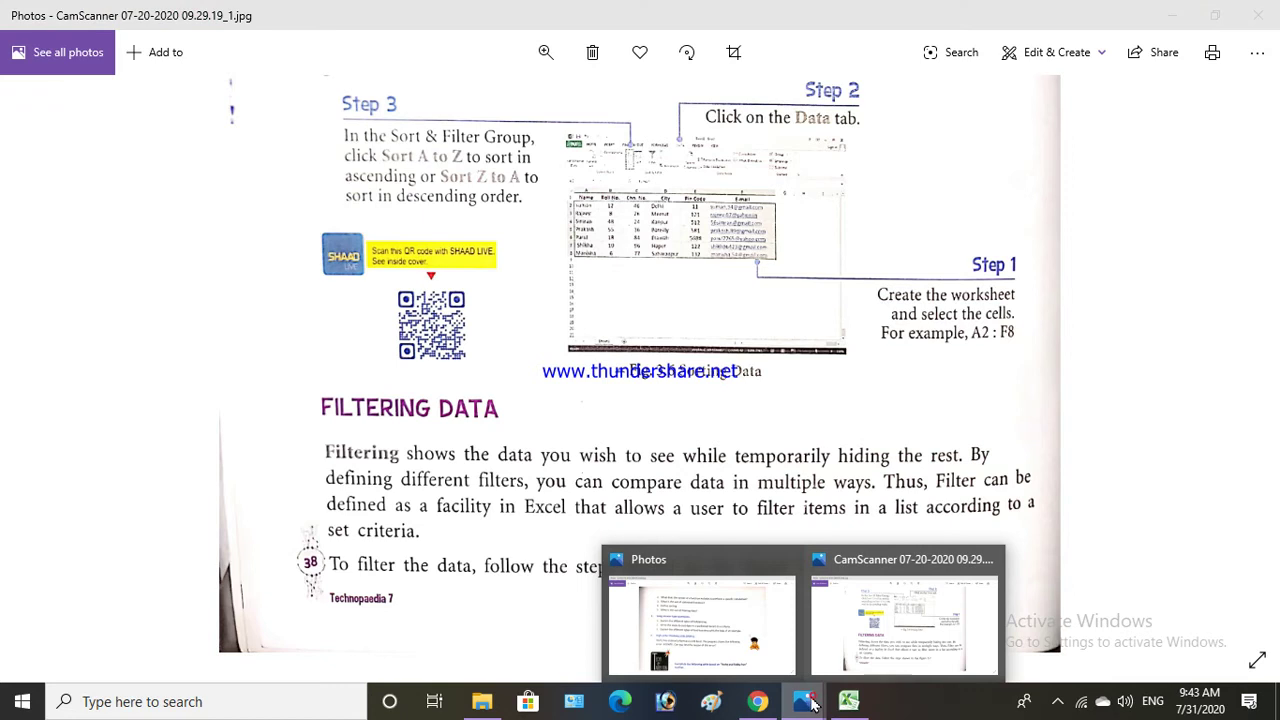
{"action": "left_click", "coordinate": [720, 612]}
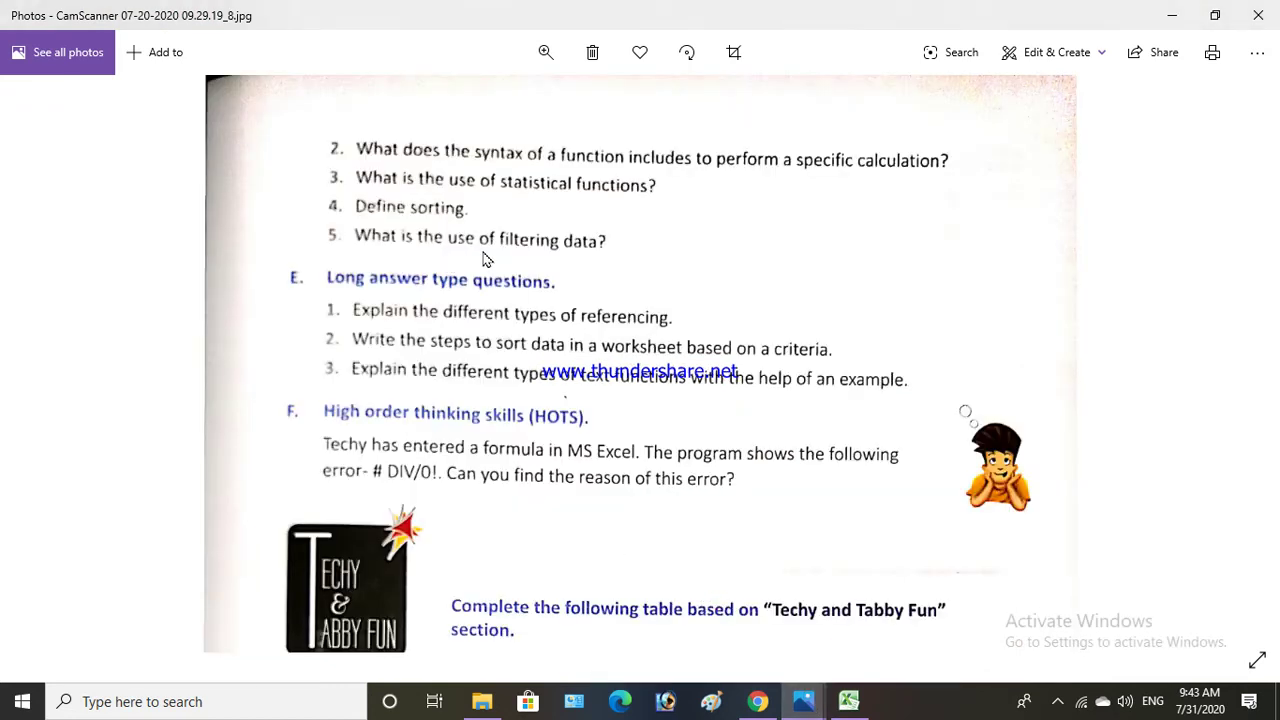
Switch back to Excel, remove the existing filter from Students Name and apply a filter to the City column instead.
{"action": "left_click", "coordinate": [852, 704]}
{"action": "left_click", "coordinate": [423, 497]}
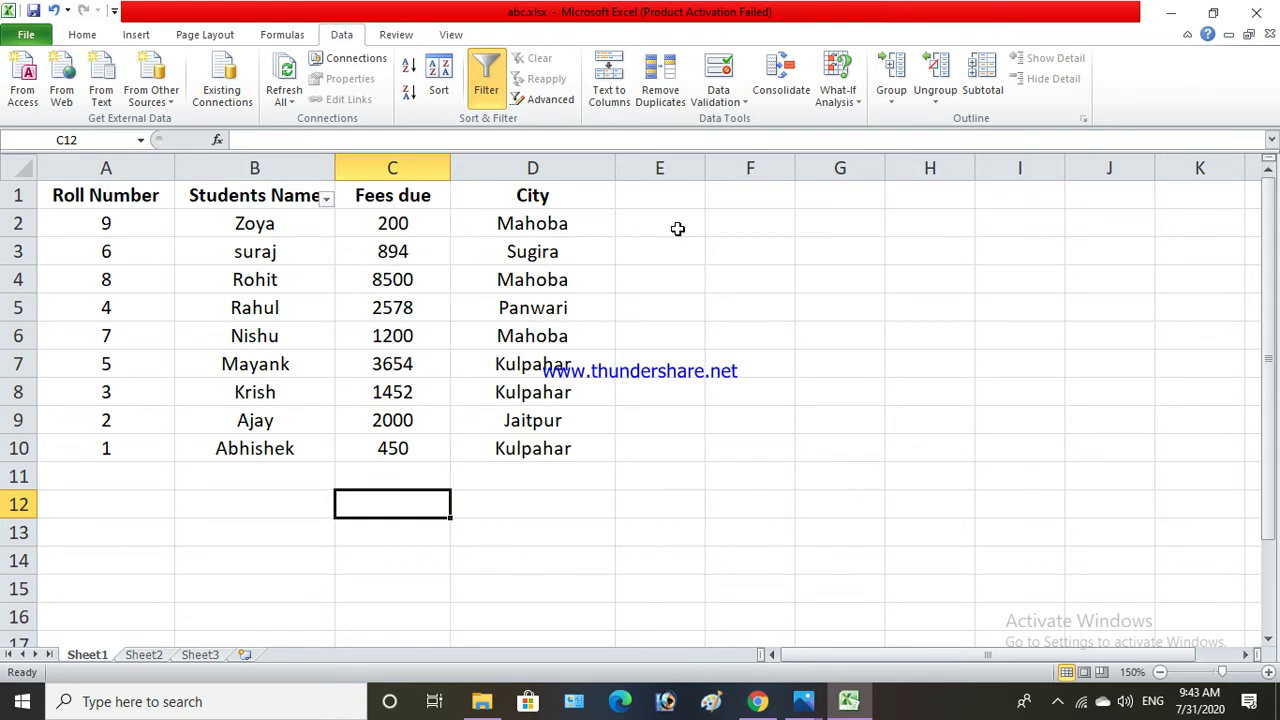
{"action": "left_click", "coordinate": [936, 634]}
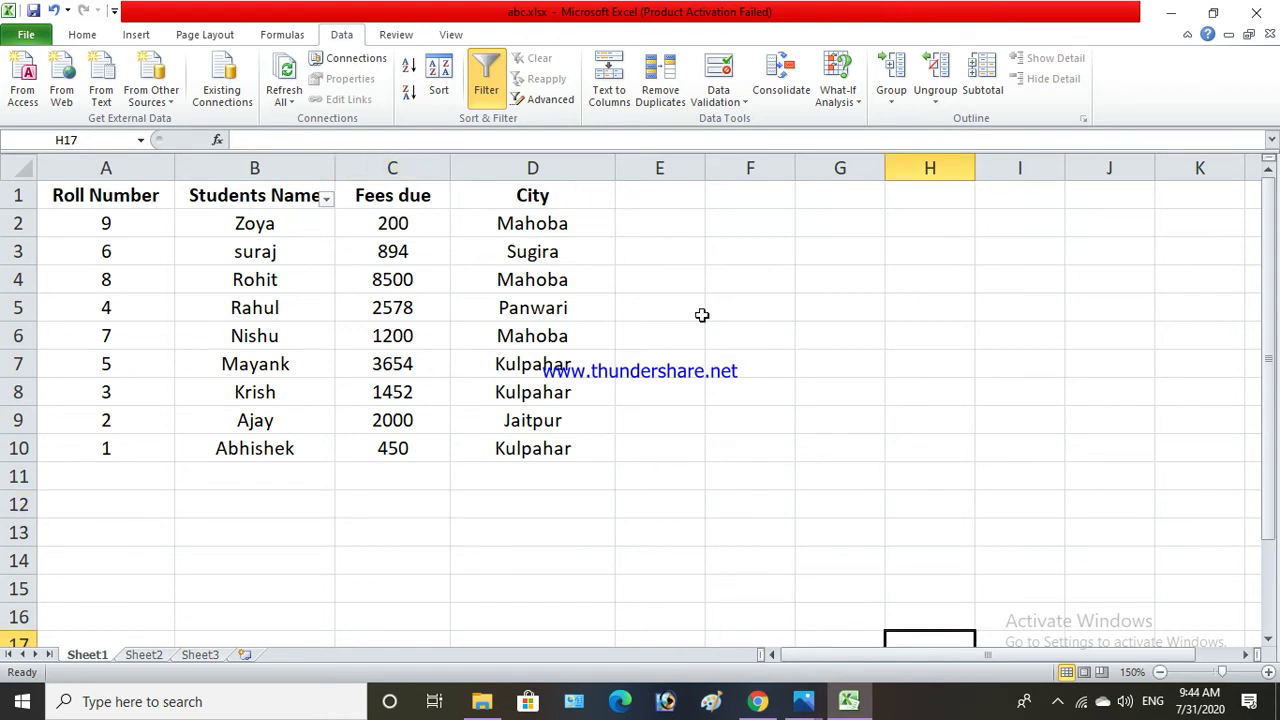
{"action": "left_click", "coordinate": [538, 166]}
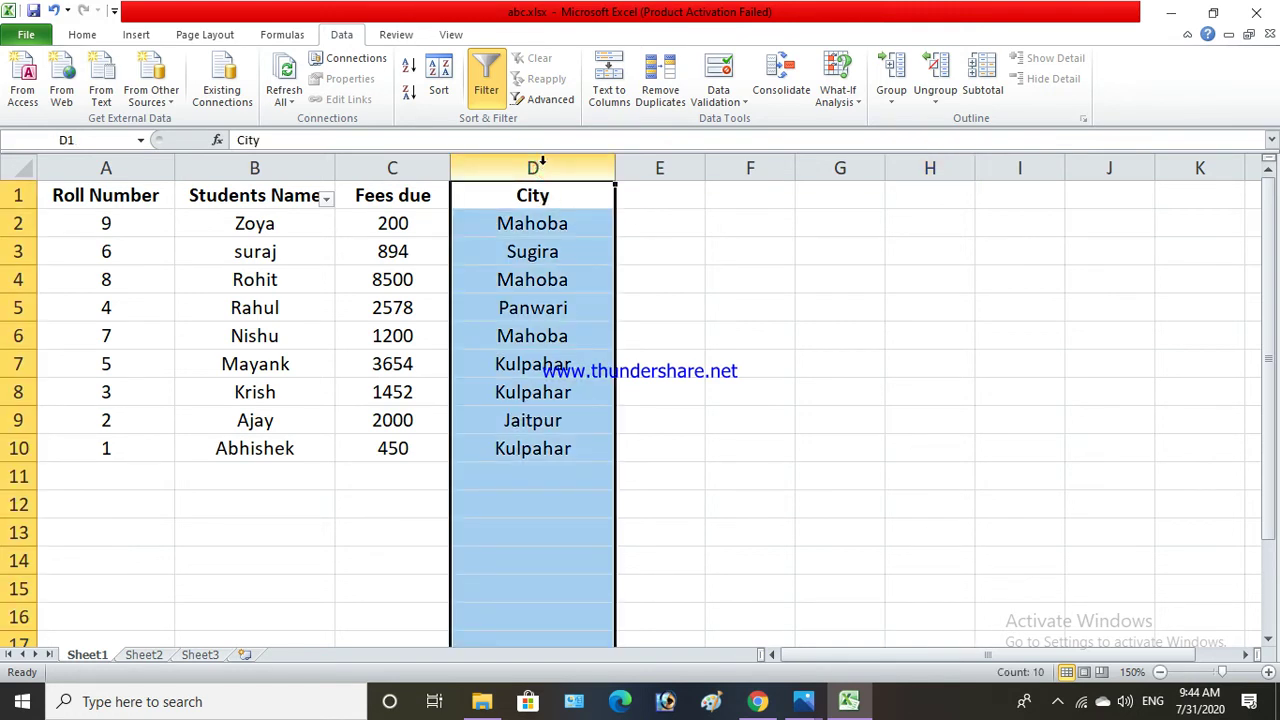
{"action": "left_click", "coordinate": [486, 90]}
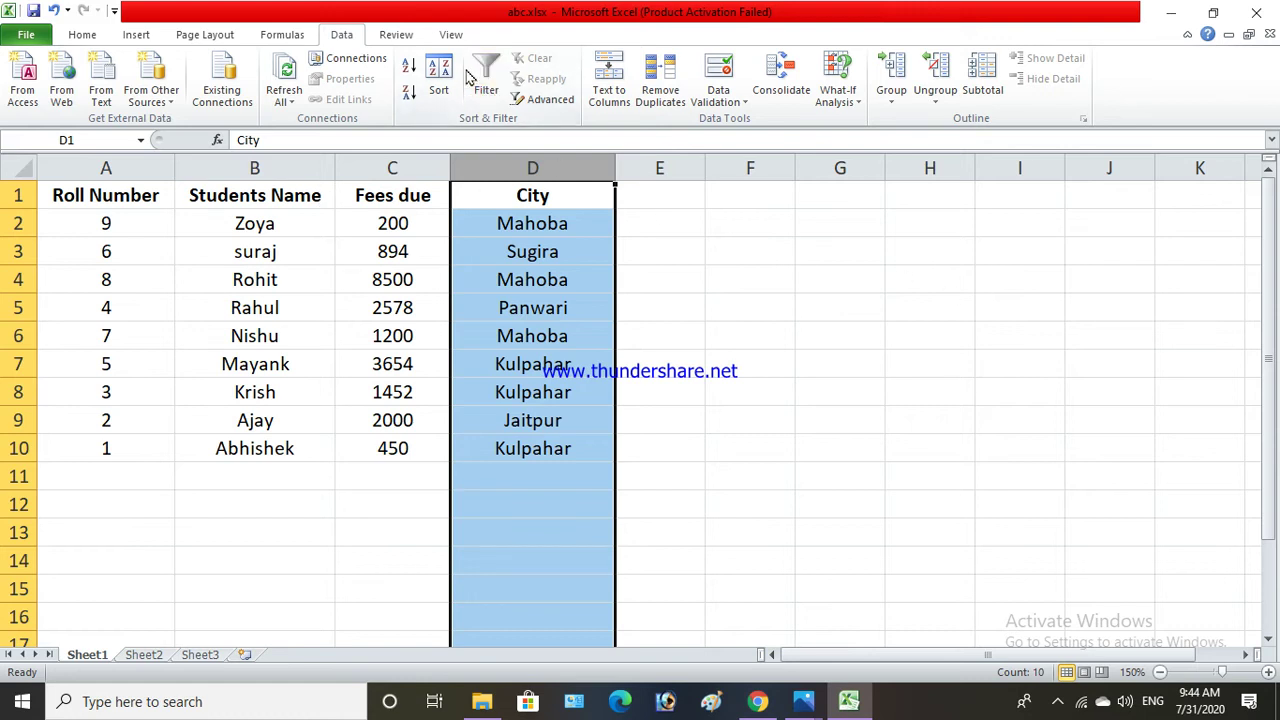
{"action": "left_click", "coordinate": [478, 82]}
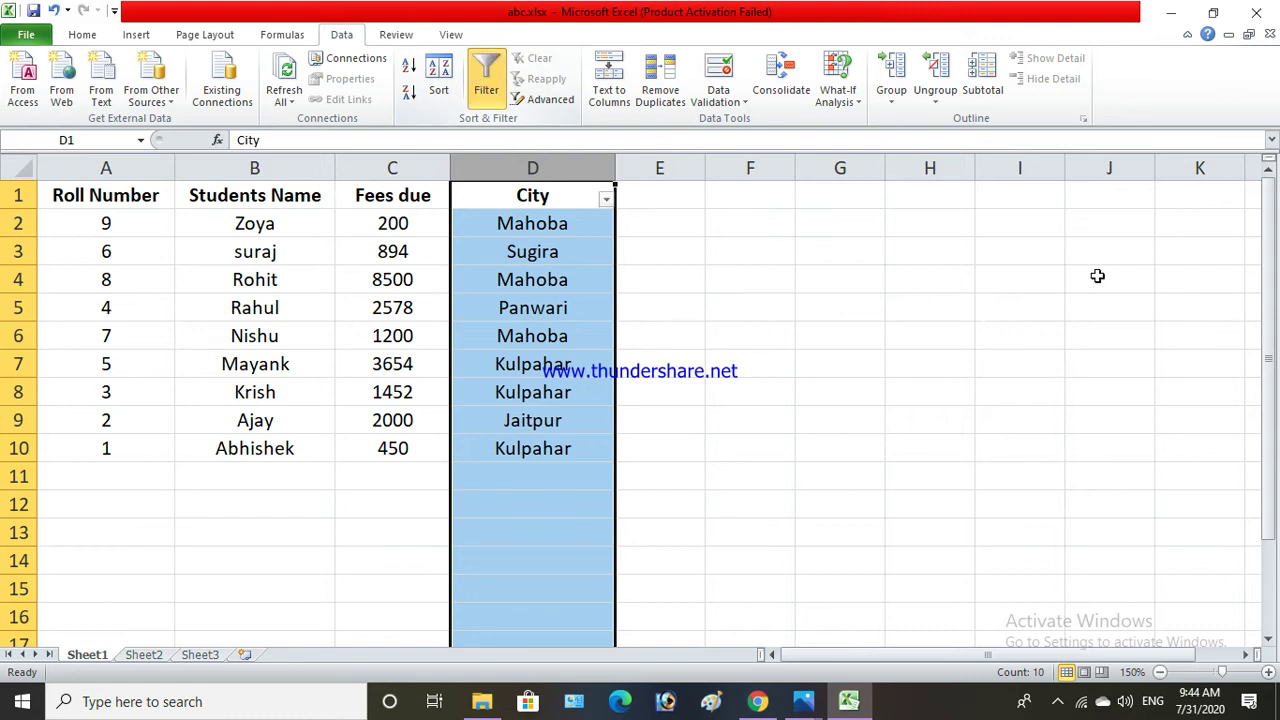
Filter the City column to show only Mahoba, and clear the filter.
{"action": "left_click", "coordinate": [607, 200]}
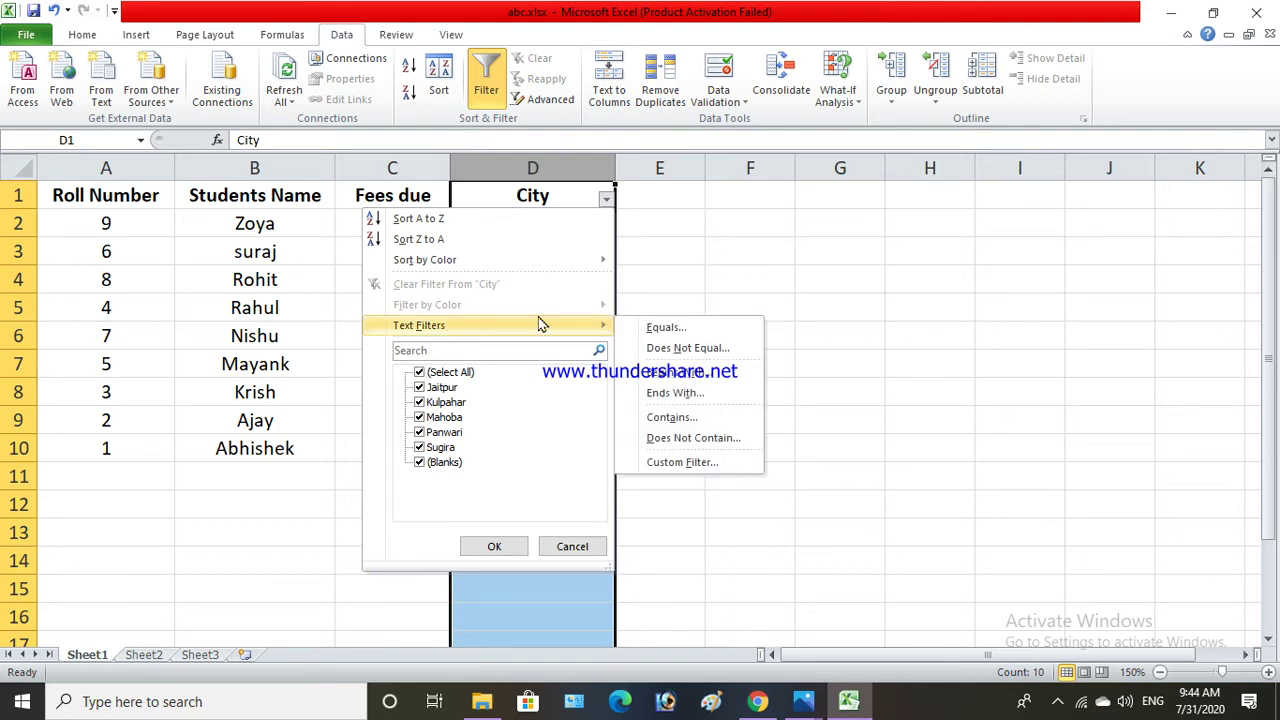
{"action": "left_click", "coordinate": [419, 372]}
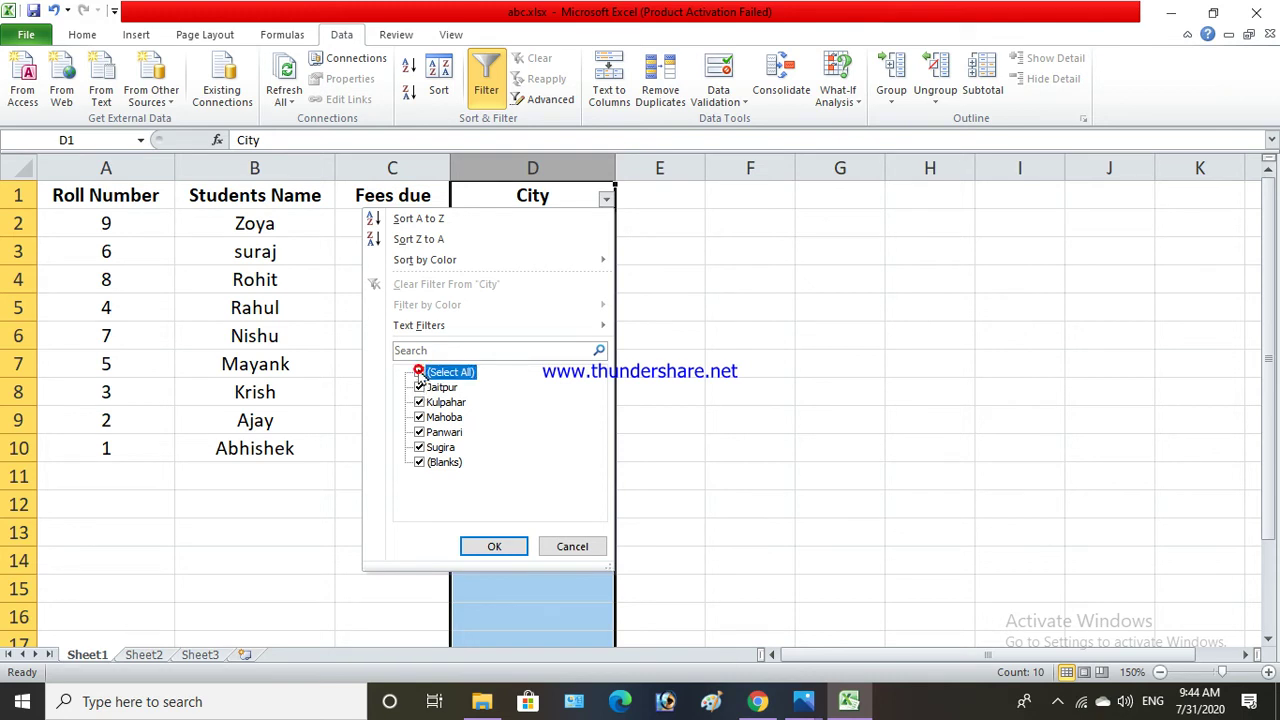
{"action": "left_click", "coordinate": [420, 418]}
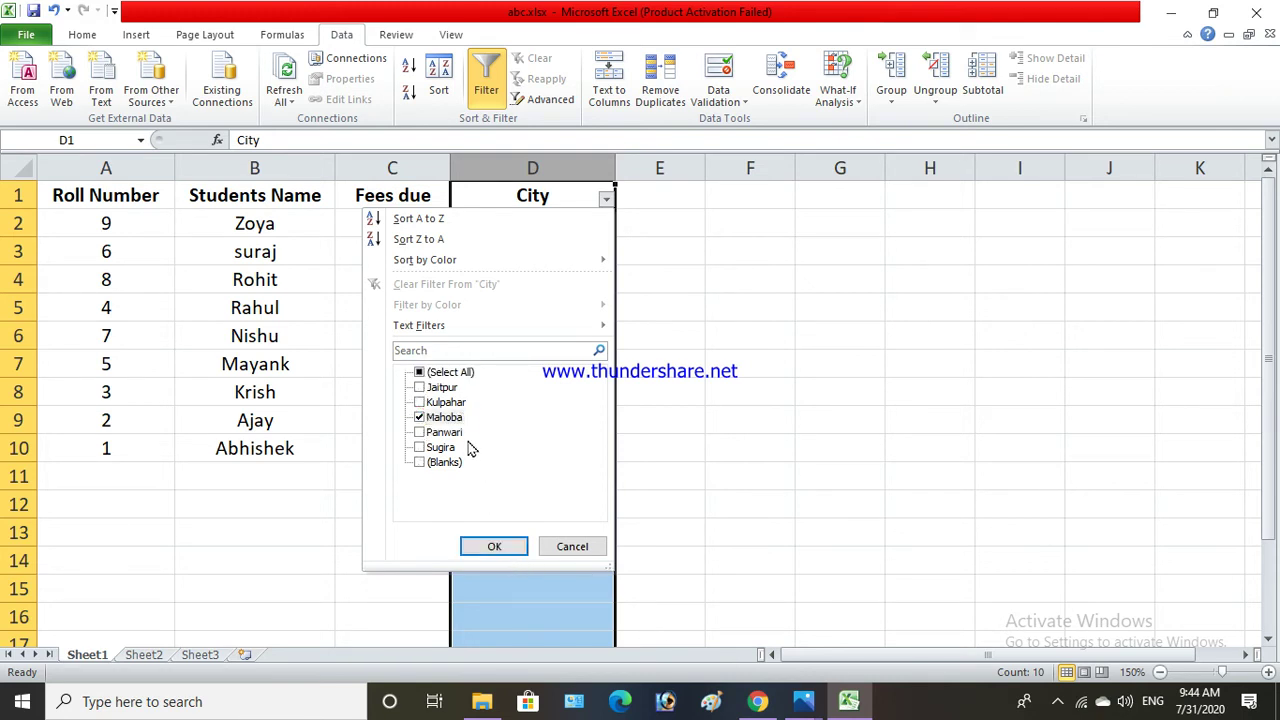
{"action": "left_click", "coordinate": [494, 550]}
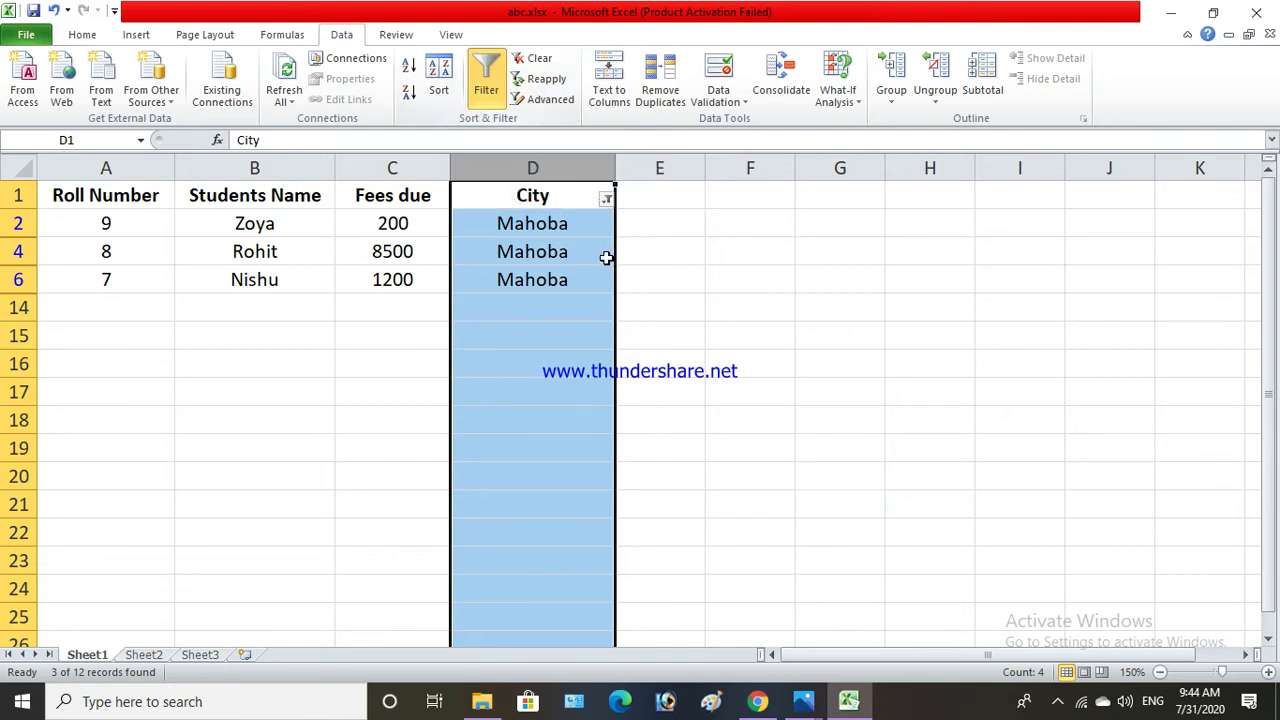
{"action": "left_click", "coordinate": [540, 60]}
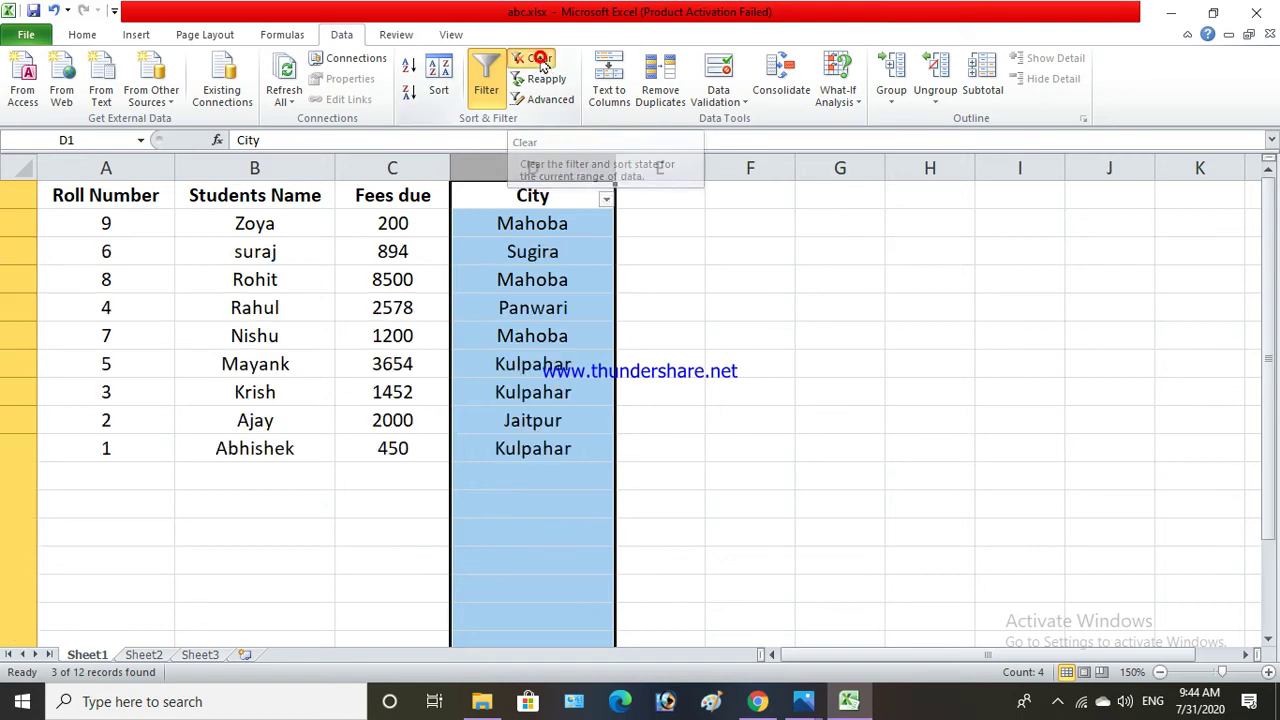
Apply a custom text filter to the City column for rows that contain "kulpahar", and clear the filter.
{"action": "left_click", "coordinate": [605, 200]}
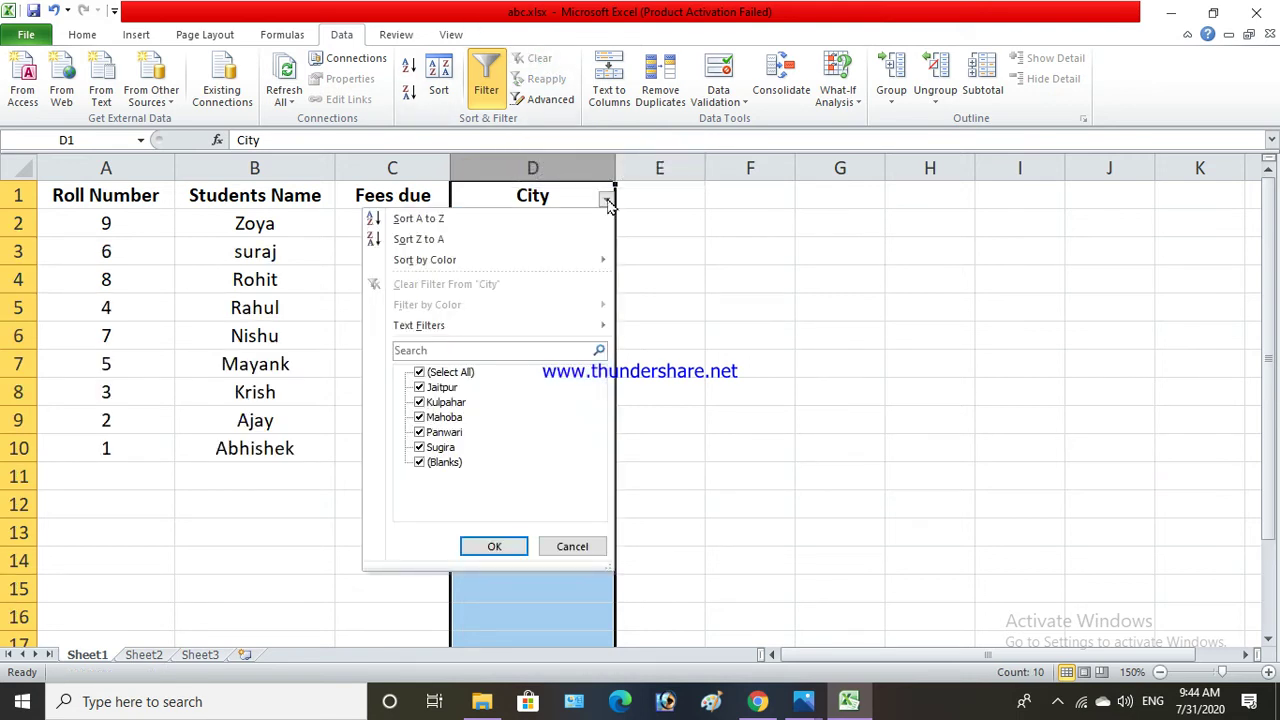
{"action": "left_click", "coordinate": [425, 326]}
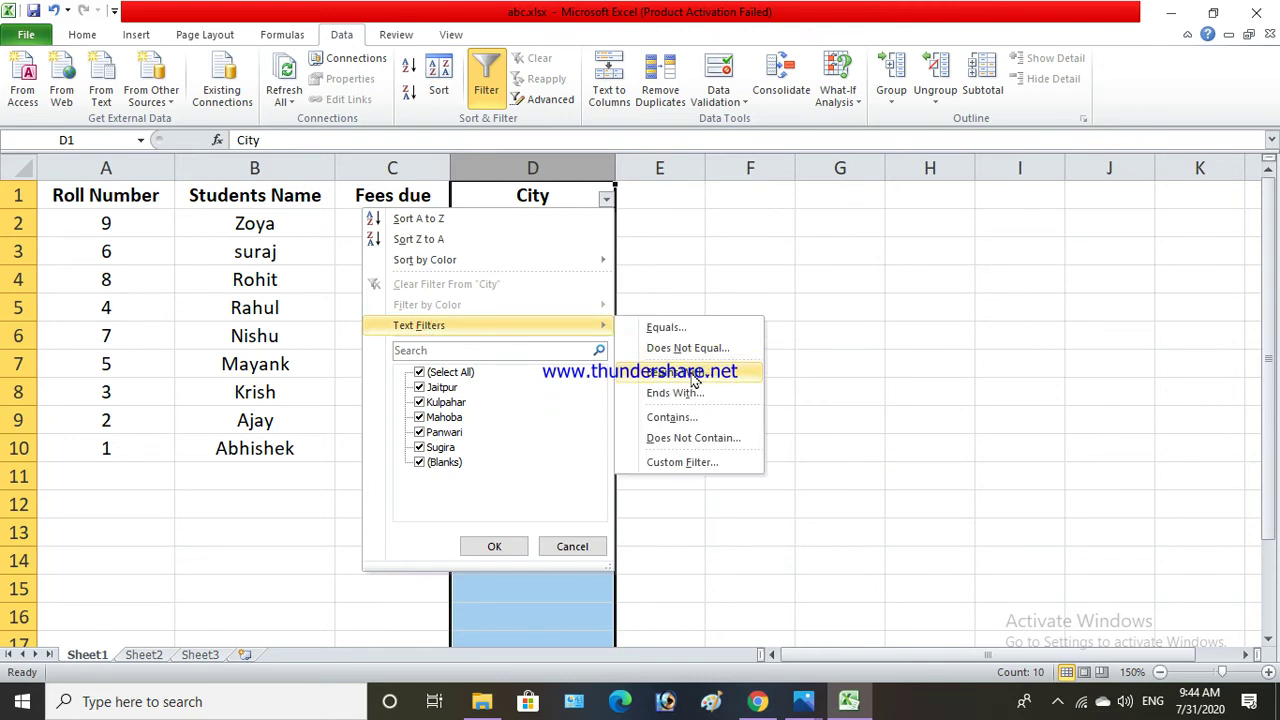
{"action": "left_click", "coordinate": [670, 417]}
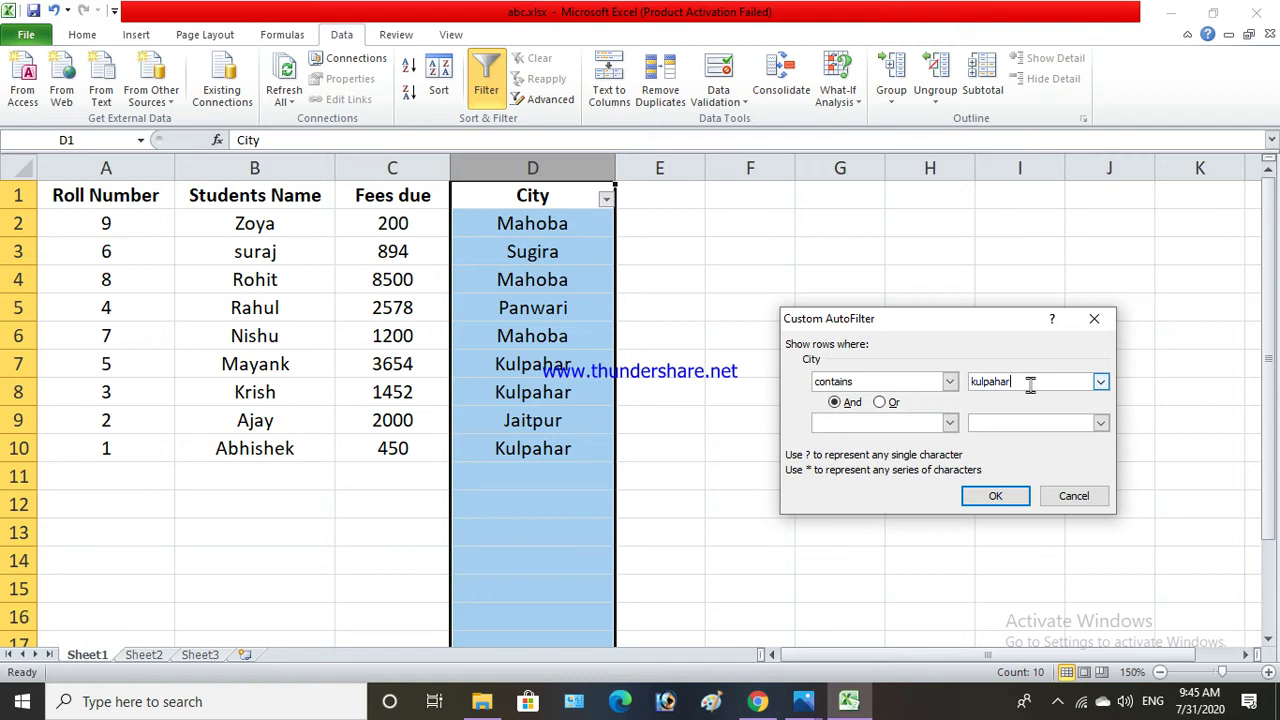
{"action": "left_click", "coordinate": [995, 495]}
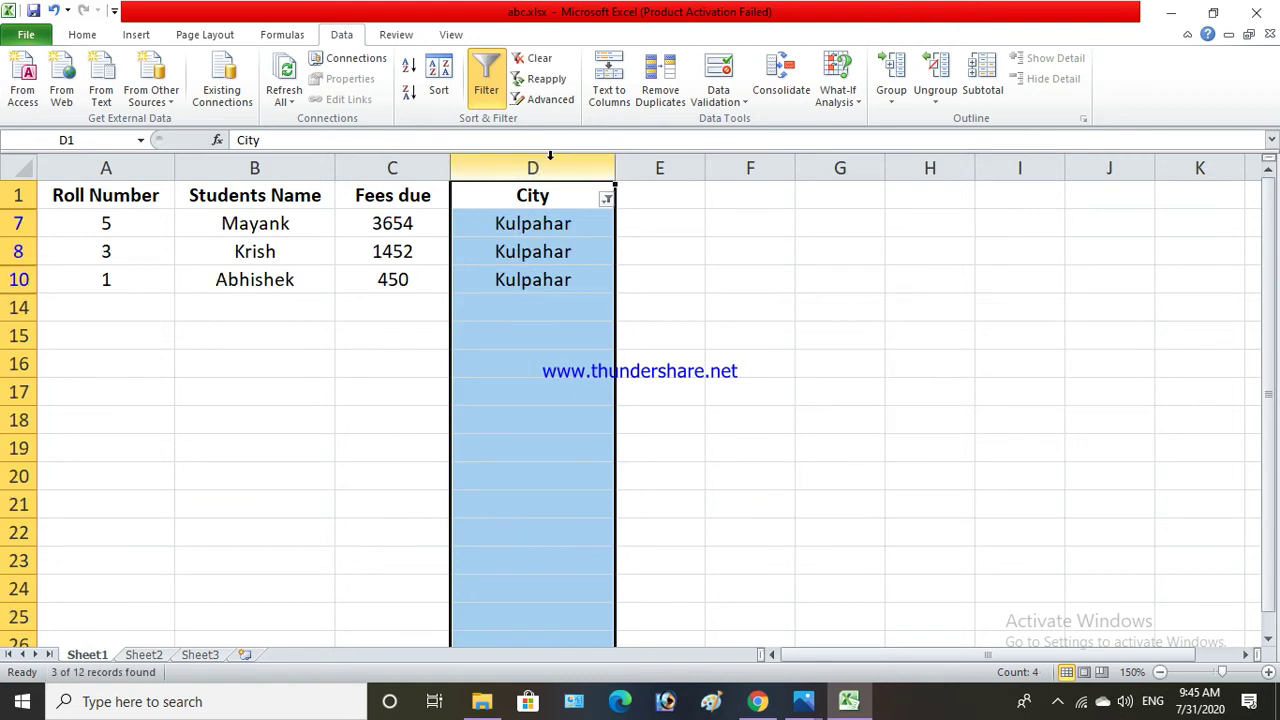
{"action": "left_click", "coordinate": [550, 60]}
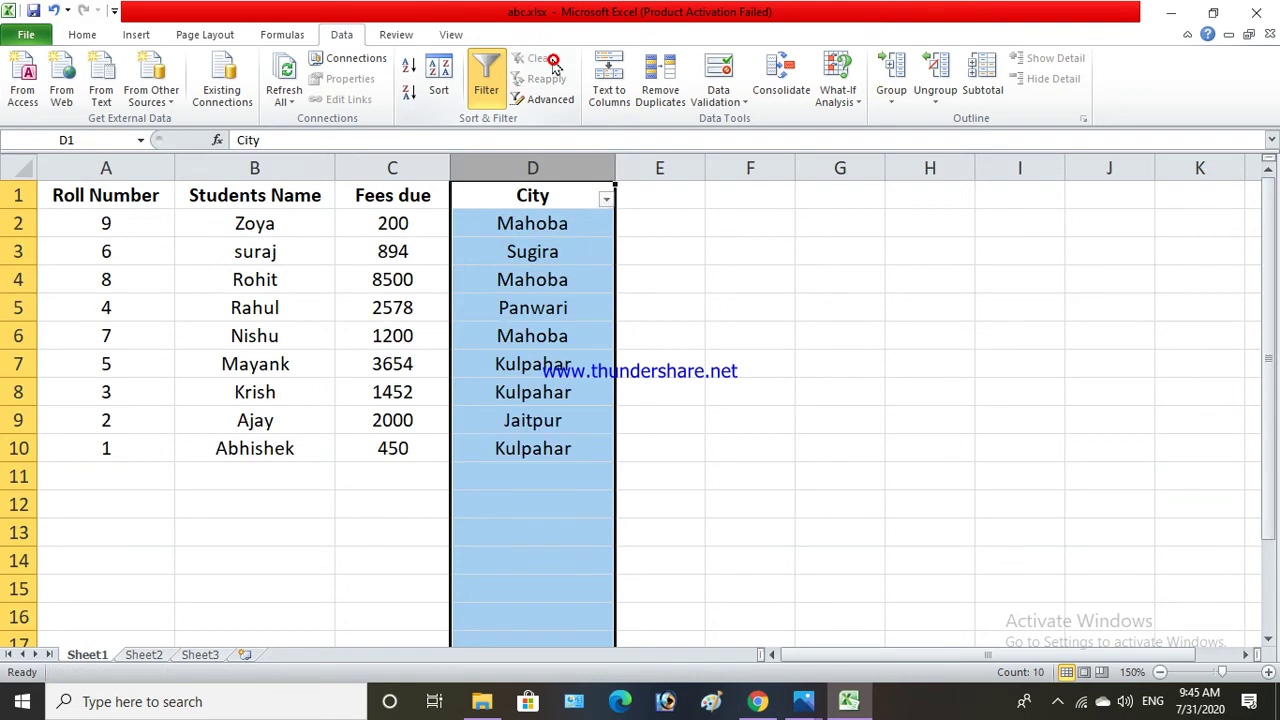
{"action": "left_click", "coordinate": [606, 200]}
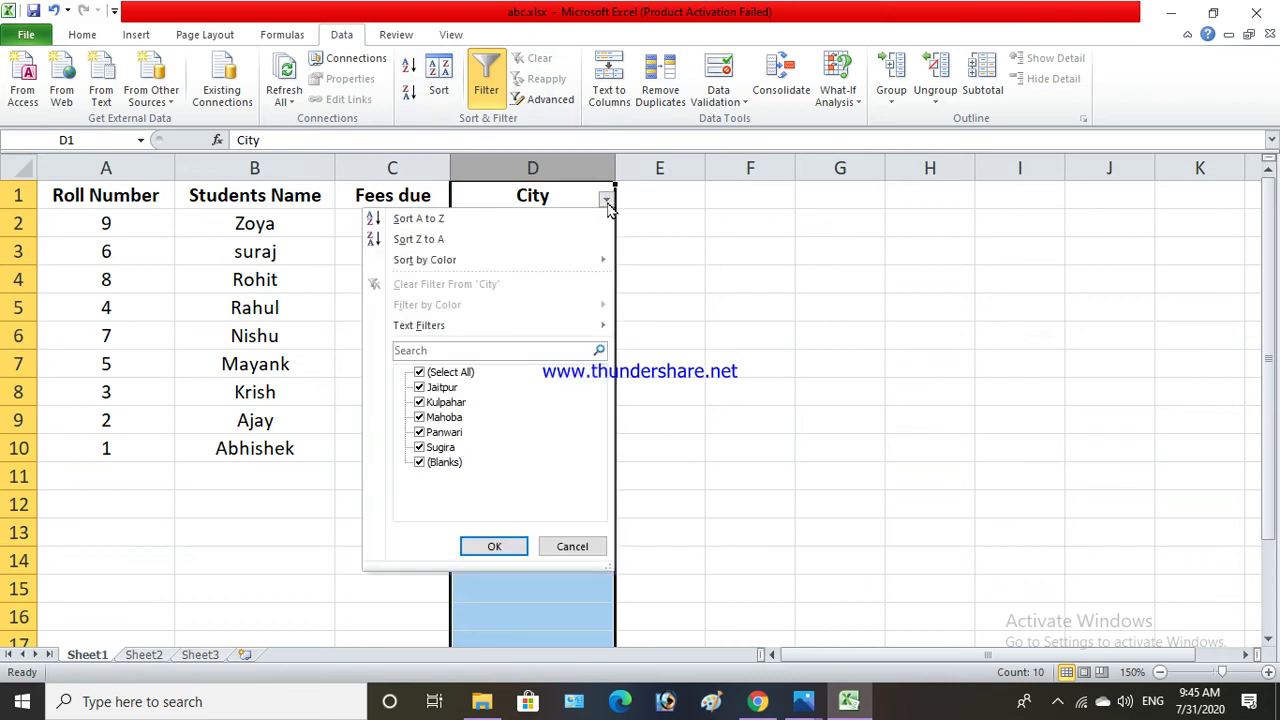
{"action": "left_click", "coordinate": [420, 372]}
{"action": "left_click", "coordinate": [420, 402]}
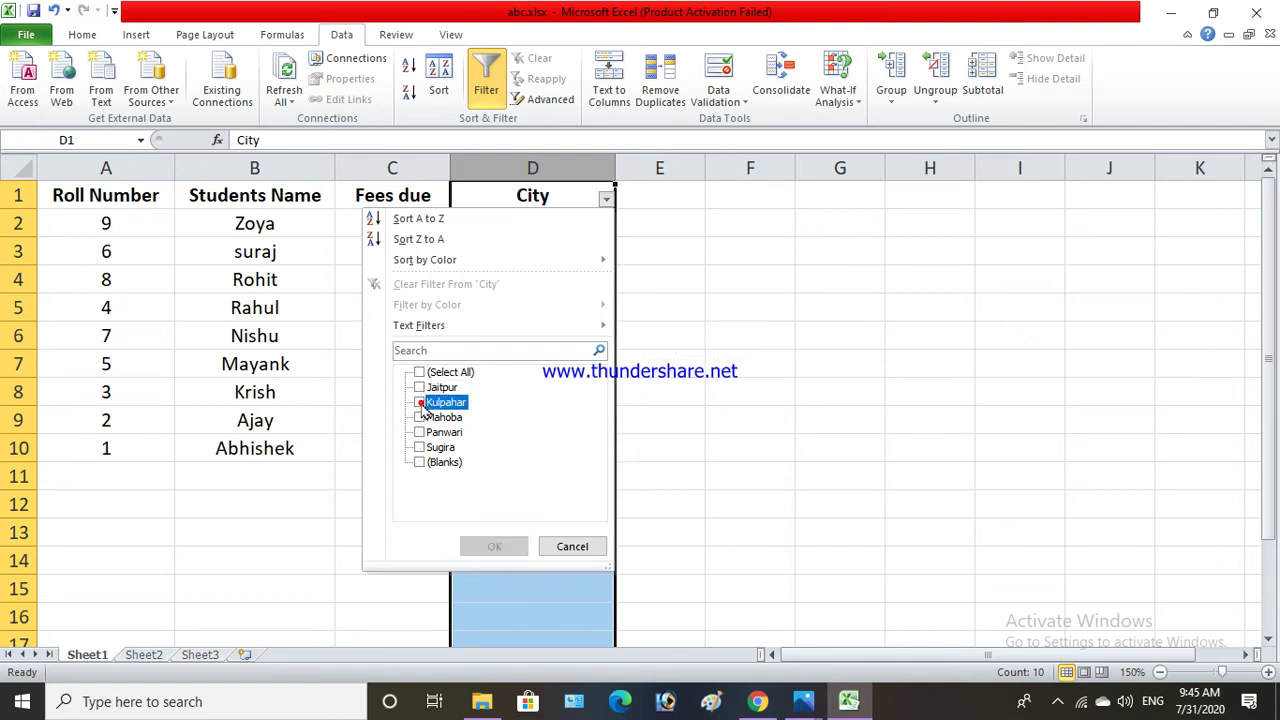
{"action": "left_click", "coordinate": [420, 417]}
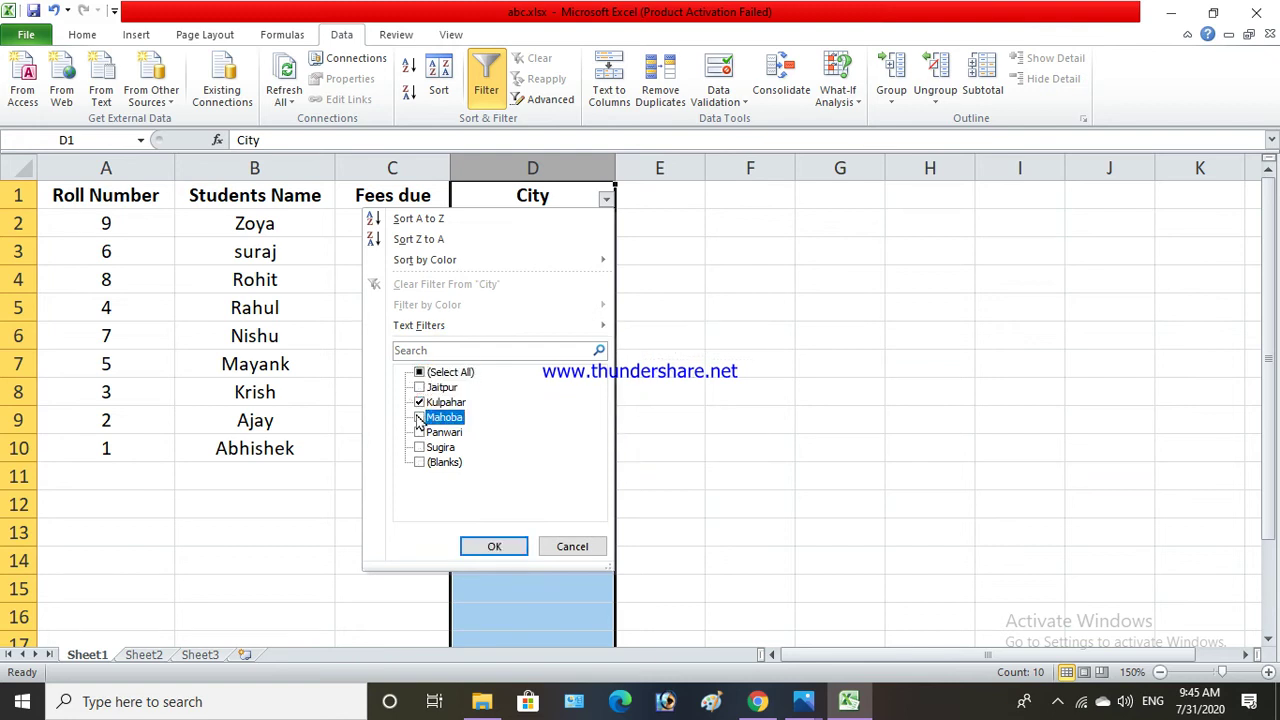
{"action": "left_click", "coordinate": [558, 550]}
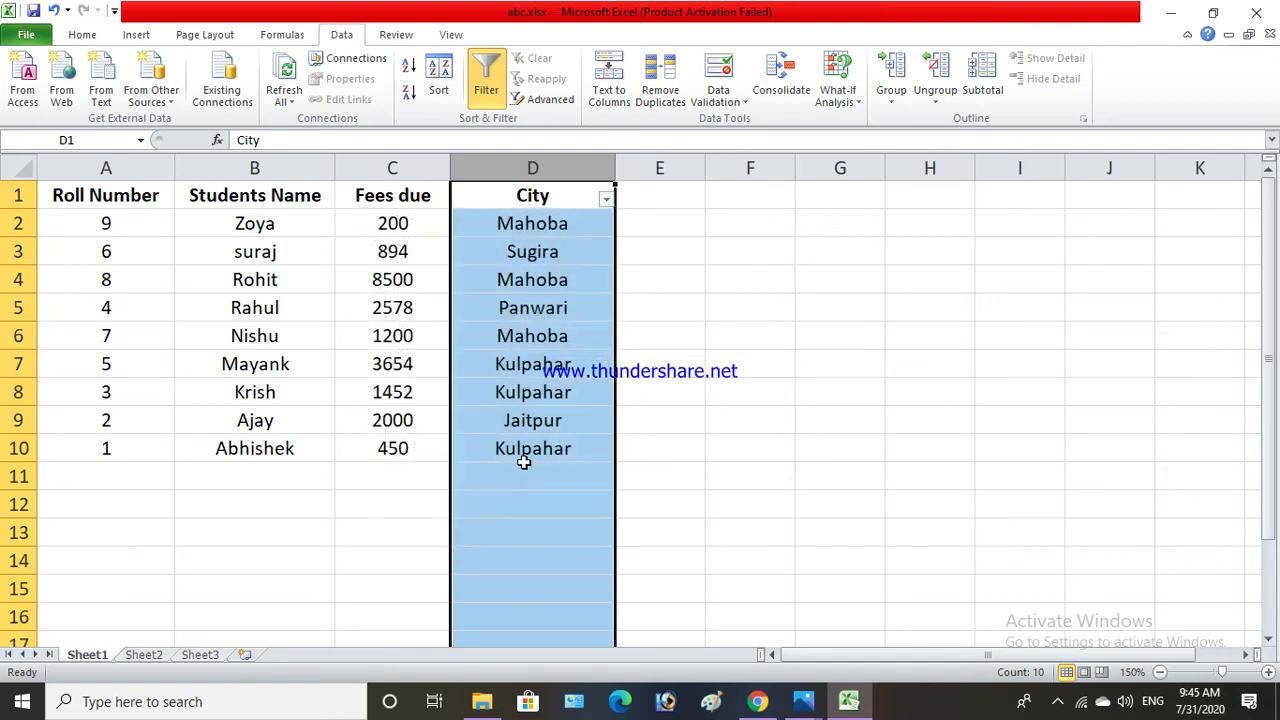
Apply a custom text filter to the City column for rows that contain "mahoba" and equal "kulpahar", and clear the filter.
{"action": "left_click", "coordinate": [602, 200]}
{"action": "mouse_move", "coordinate": [491, 326]}
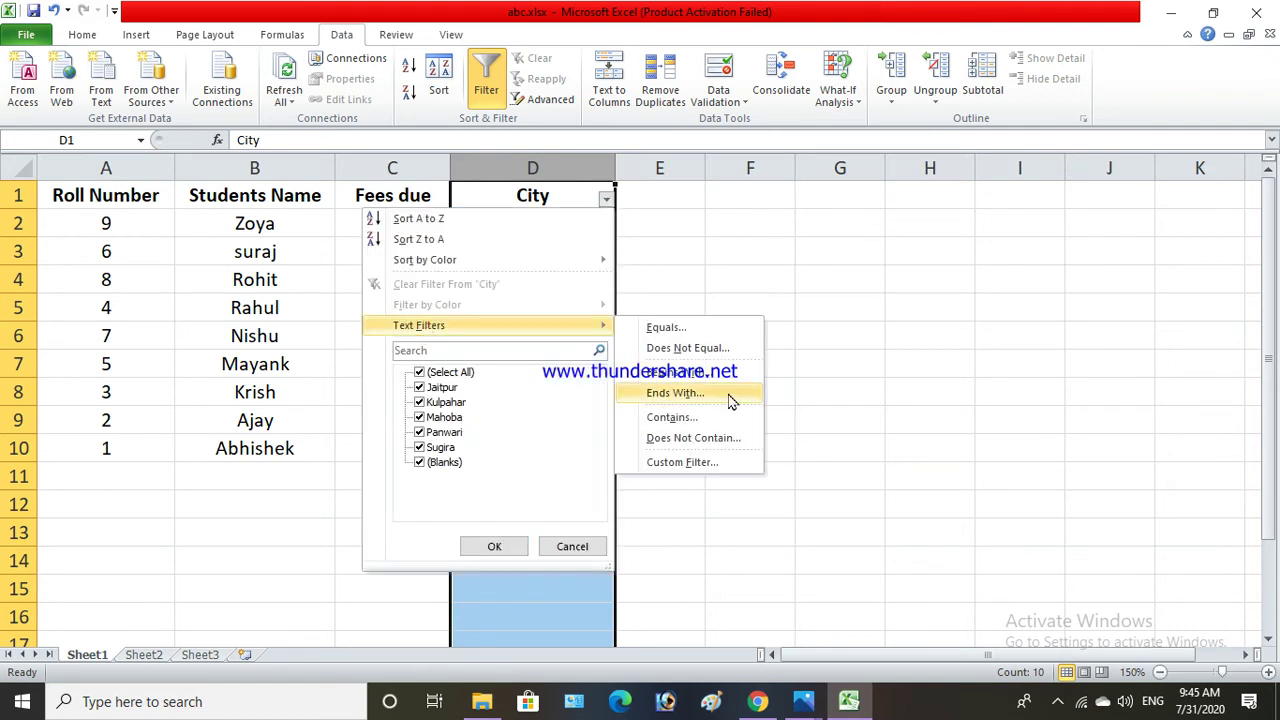
{"action": "left_click", "coordinate": [680, 417]}
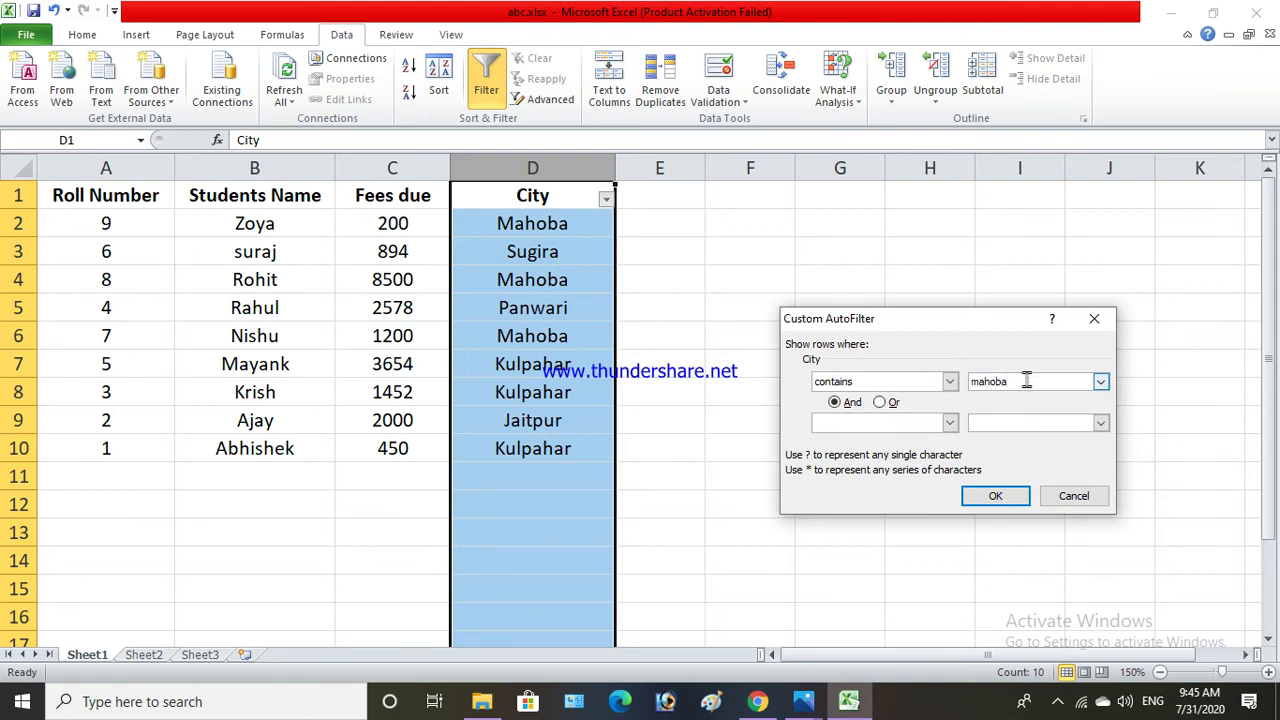
{"action": "left_click", "coordinate": [950, 422]}
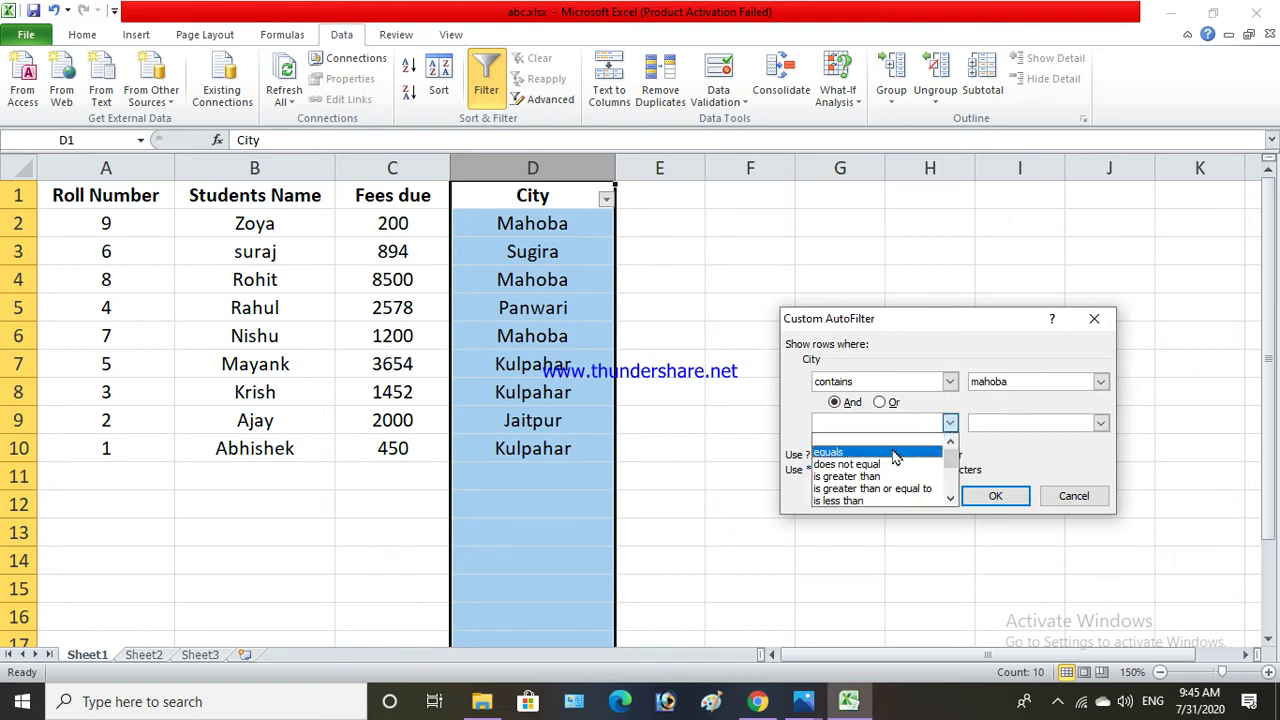
{"action": "left_click", "coordinate": [885, 452]}
{"action": "left_click", "coordinate": [1033, 423]}
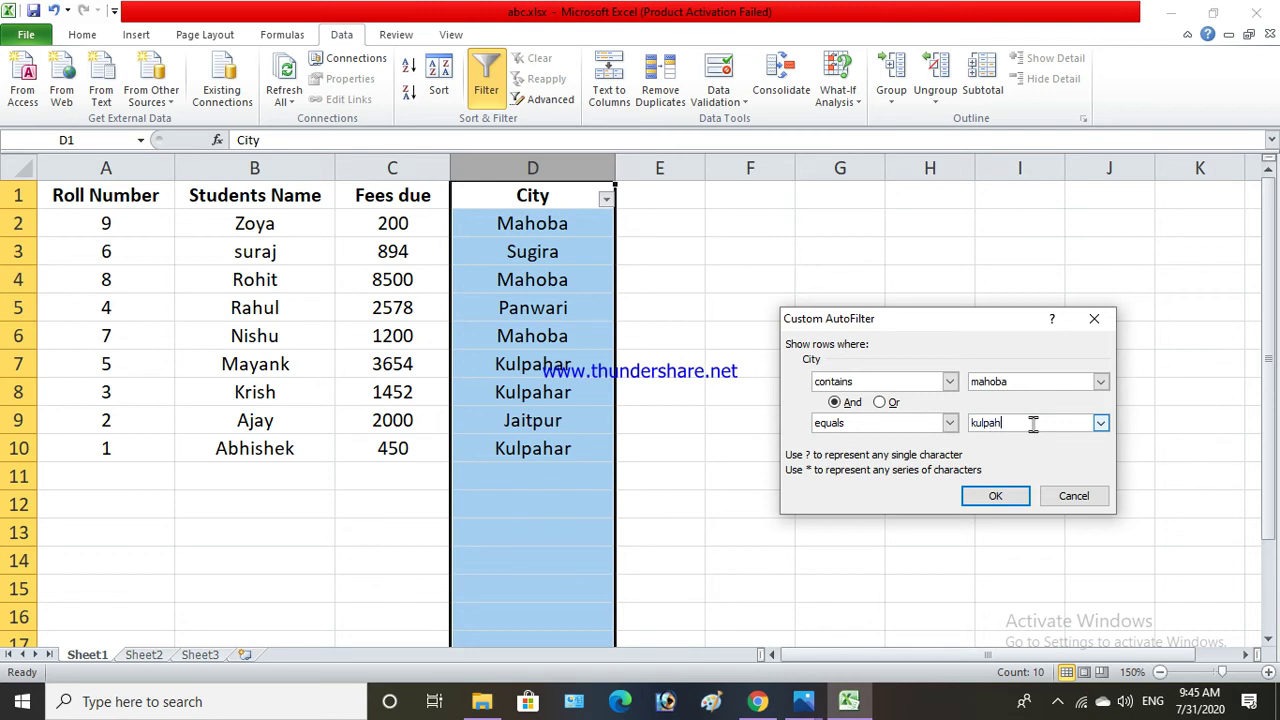
{"action": "type", "text": "kulpahar"}
{"action": "left_click", "coordinate": [995, 496]}
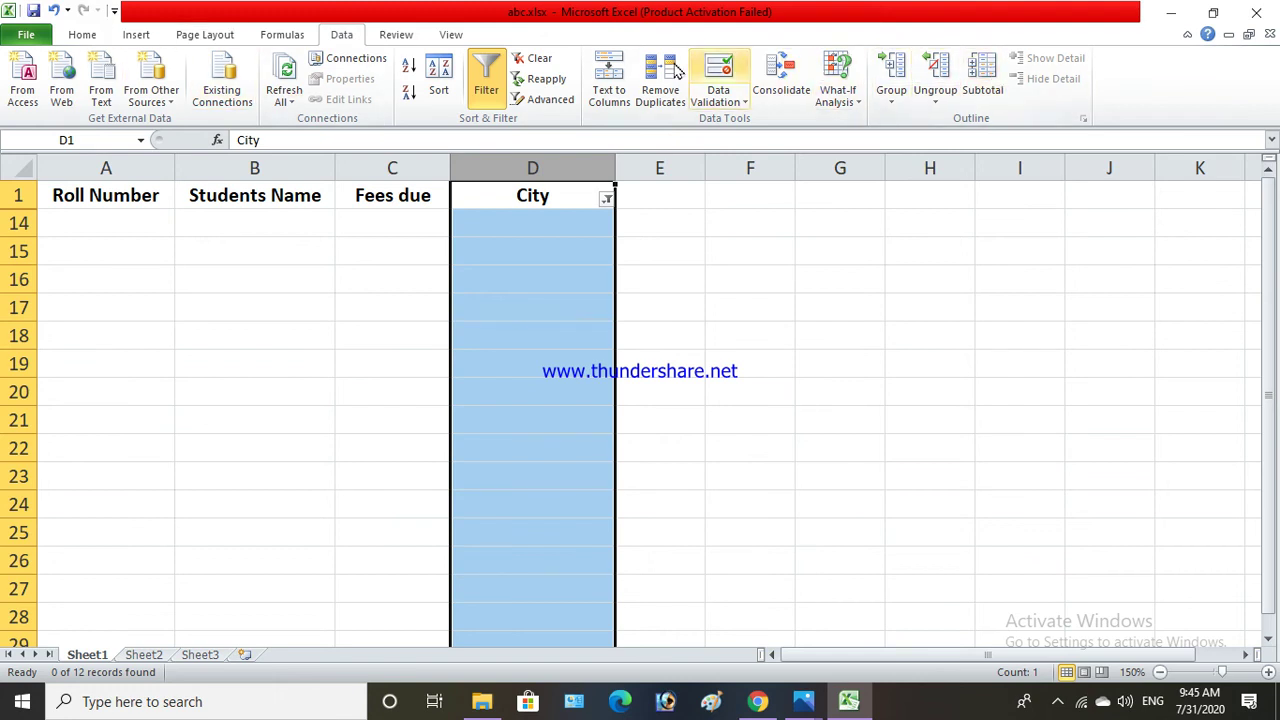
{"action": "left_click", "coordinate": [533, 58]}
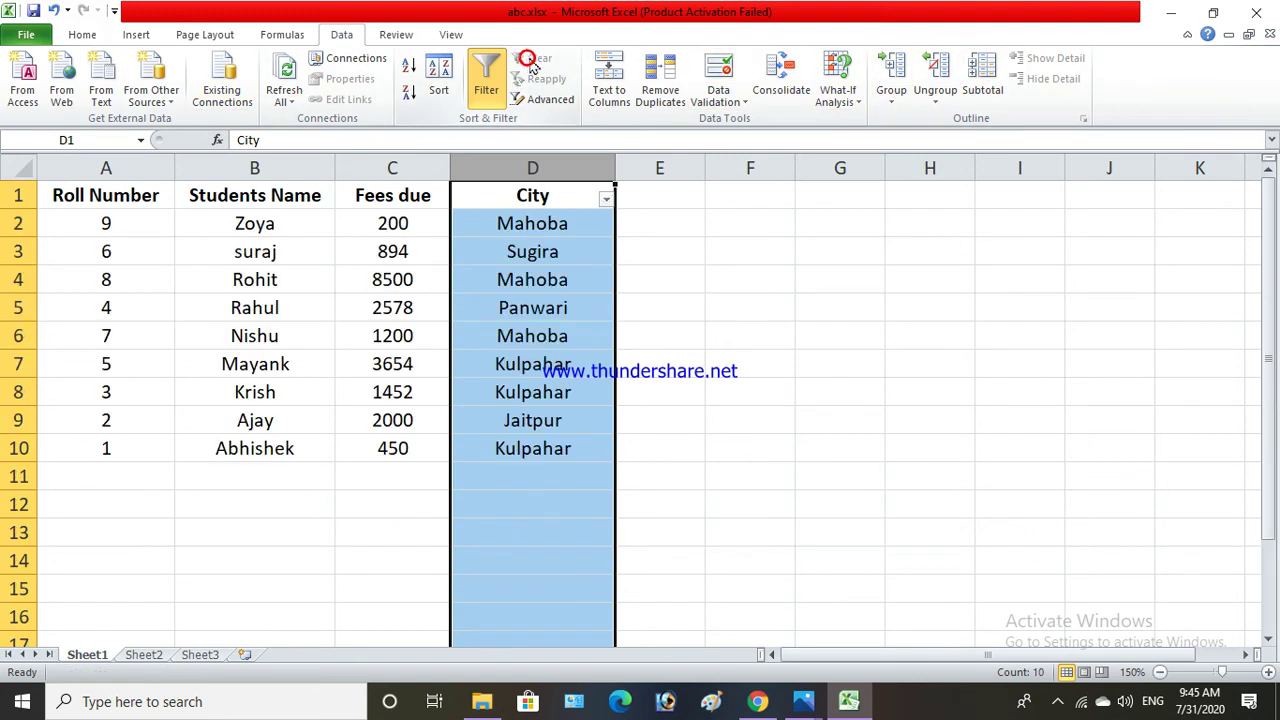
Filter the City column to show only the Kulpahar and Mahoba rows.
{"action": "left_click", "coordinate": [605, 200]}
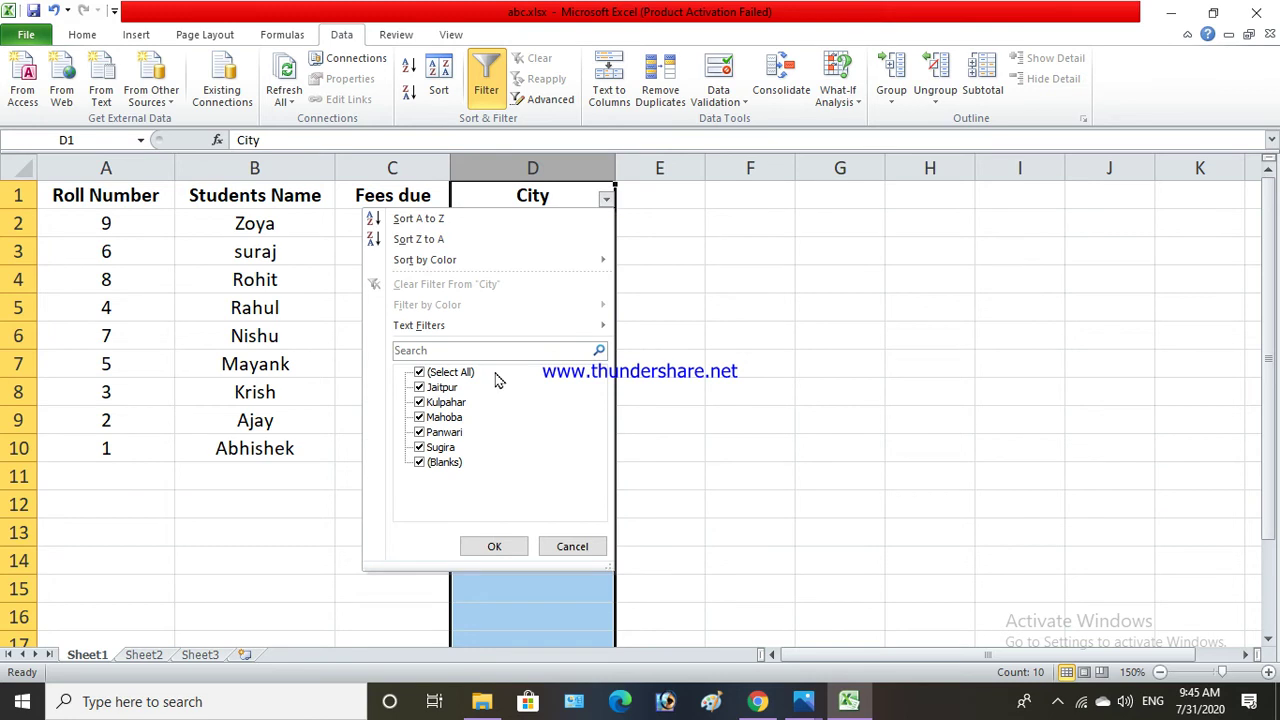
{"action": "left_click", "coordinate": [419, 372]}
{"action": "left_click", "coordinate": [424, 403]}
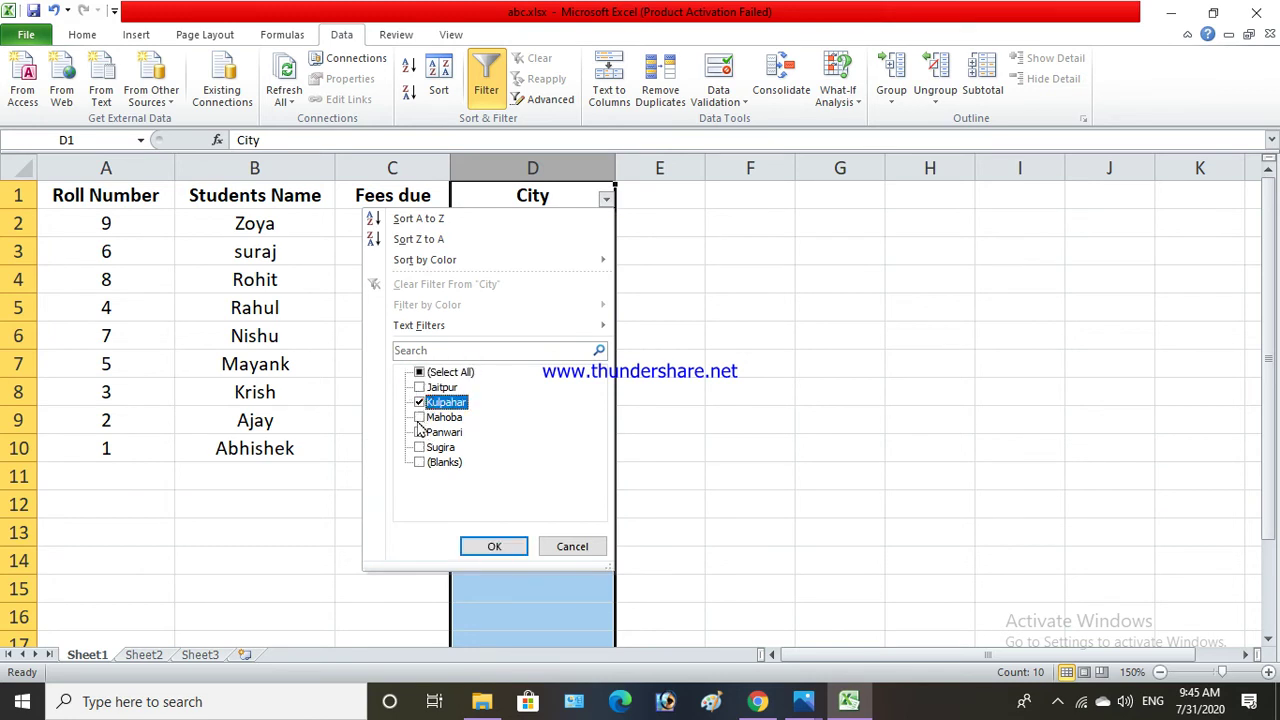
{"action": "left_click", "coordinate": [421, 417]}
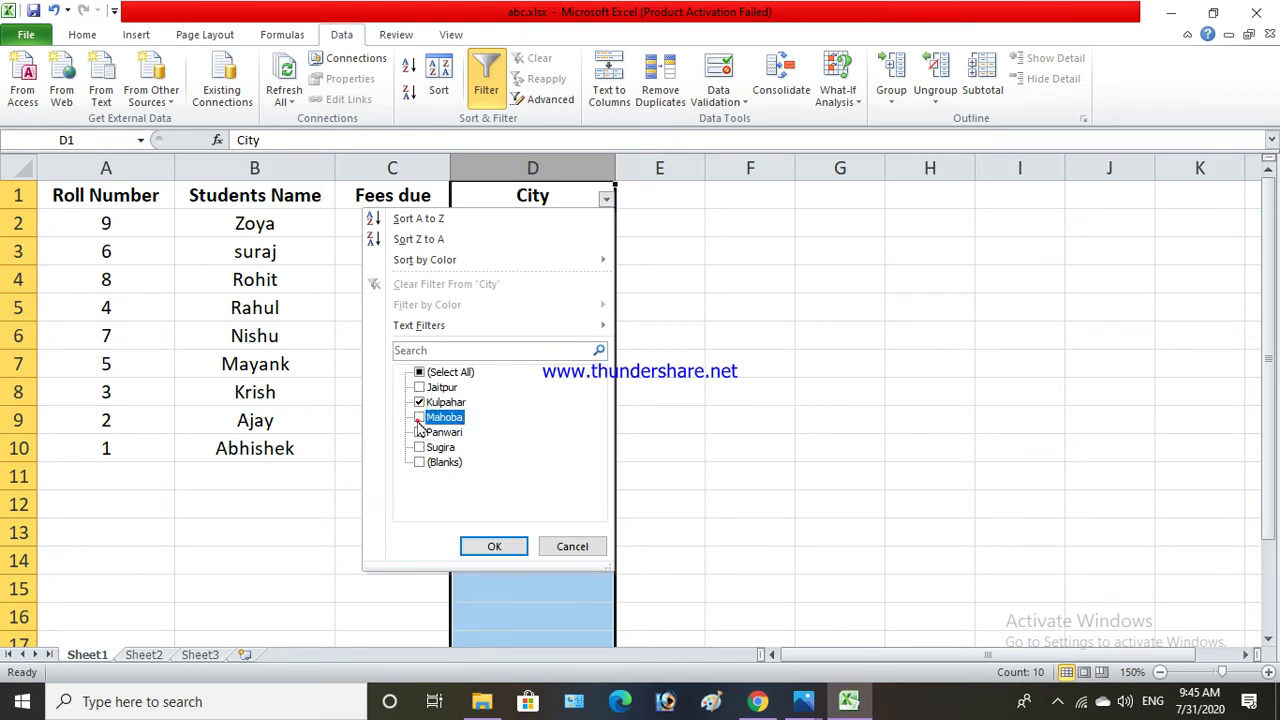
{"action": "left_click", "coordinate": [494, 546]}
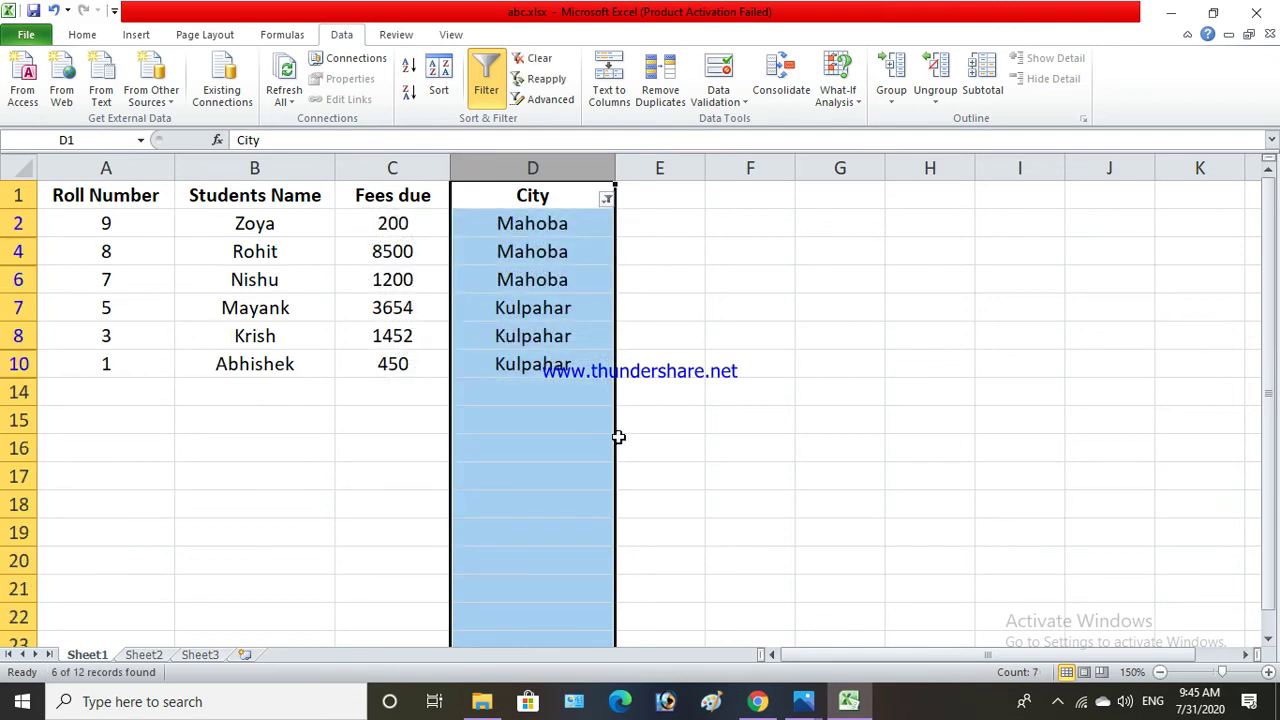
{"action": "left_click", "coordinate": [751, 357]}
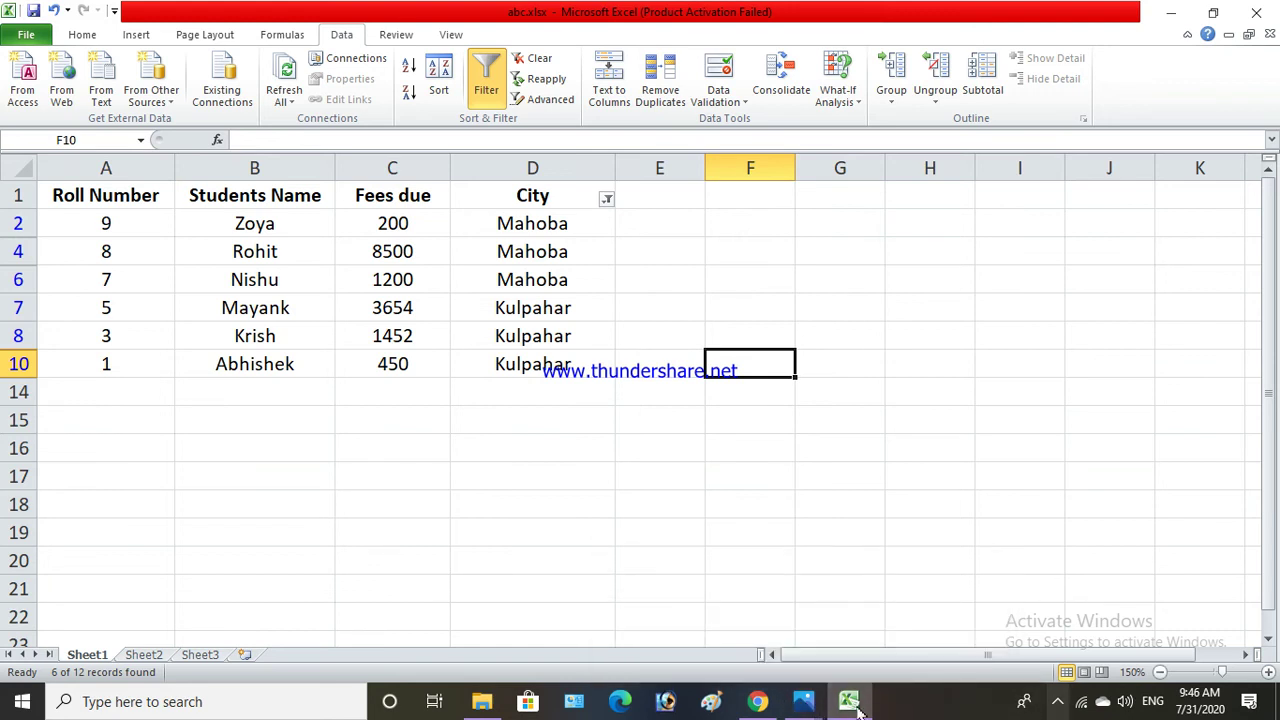
Switch to Photos and review the scanned textbook pages with the exercise questions and the sections on sorting and filtering data.
{"action": "left_click", "coordinate": [803, 701]}
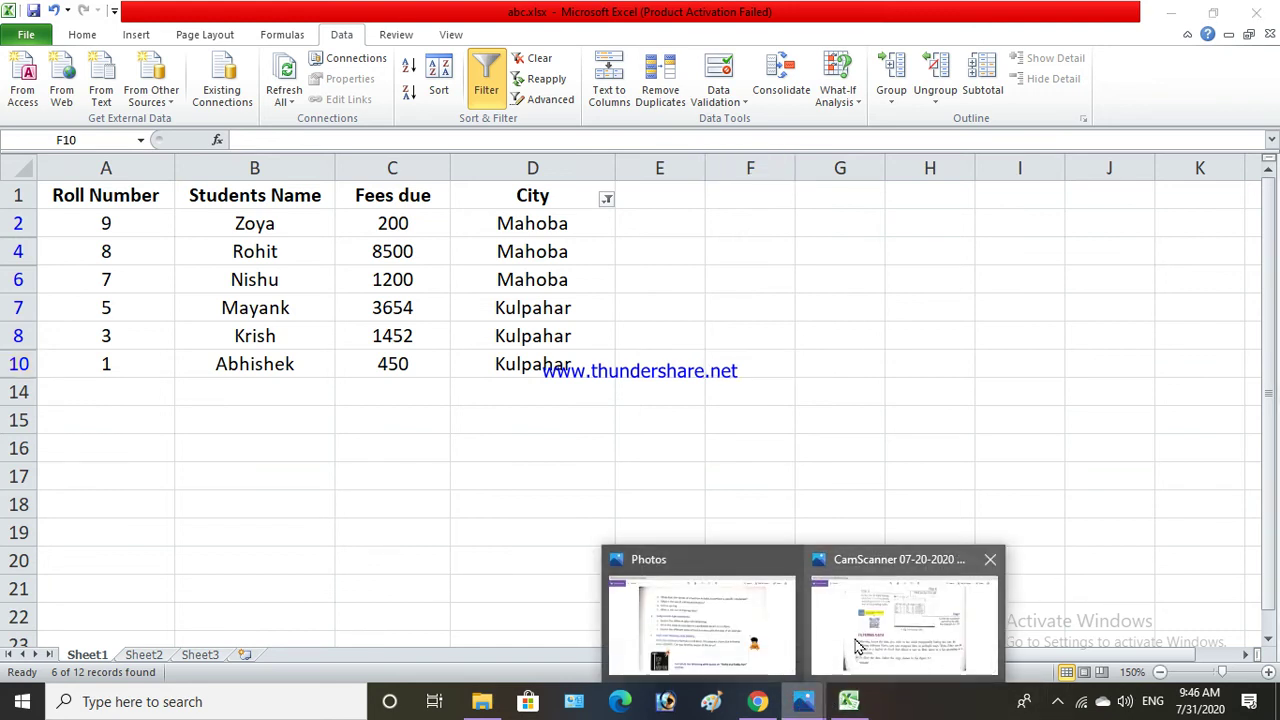
{"action": "left_click", "coordinate": [750, 628]}
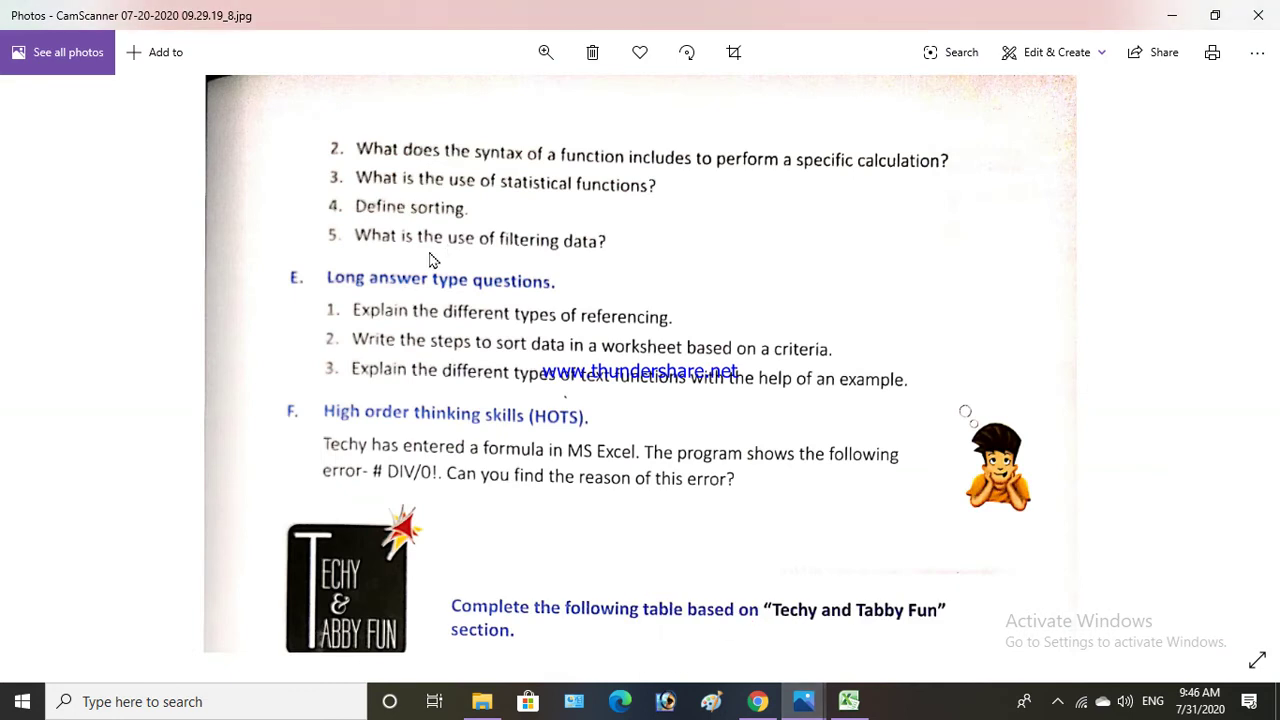
{"action": "left_click", "coordinate": [760, 692]}
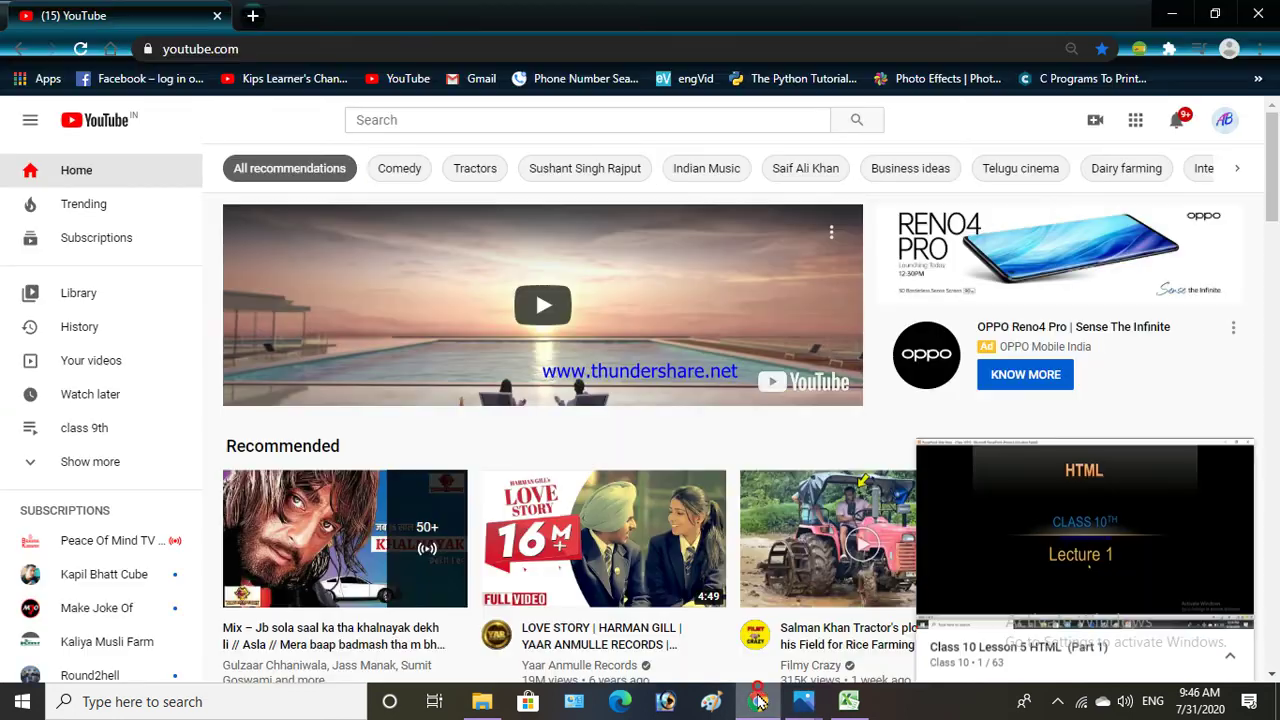
{"action": "left_click", "coordinate": [764, 690]}
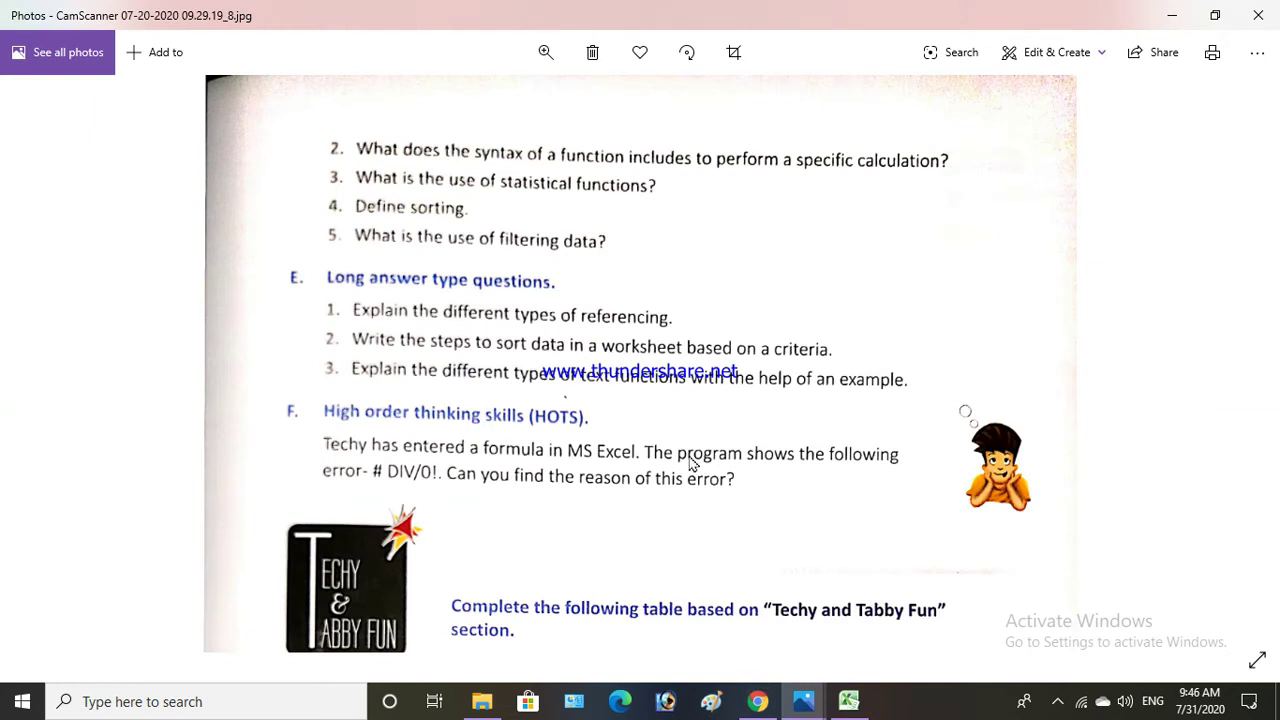
{"action": "mouse_move", "coordinate": [803, 700]}
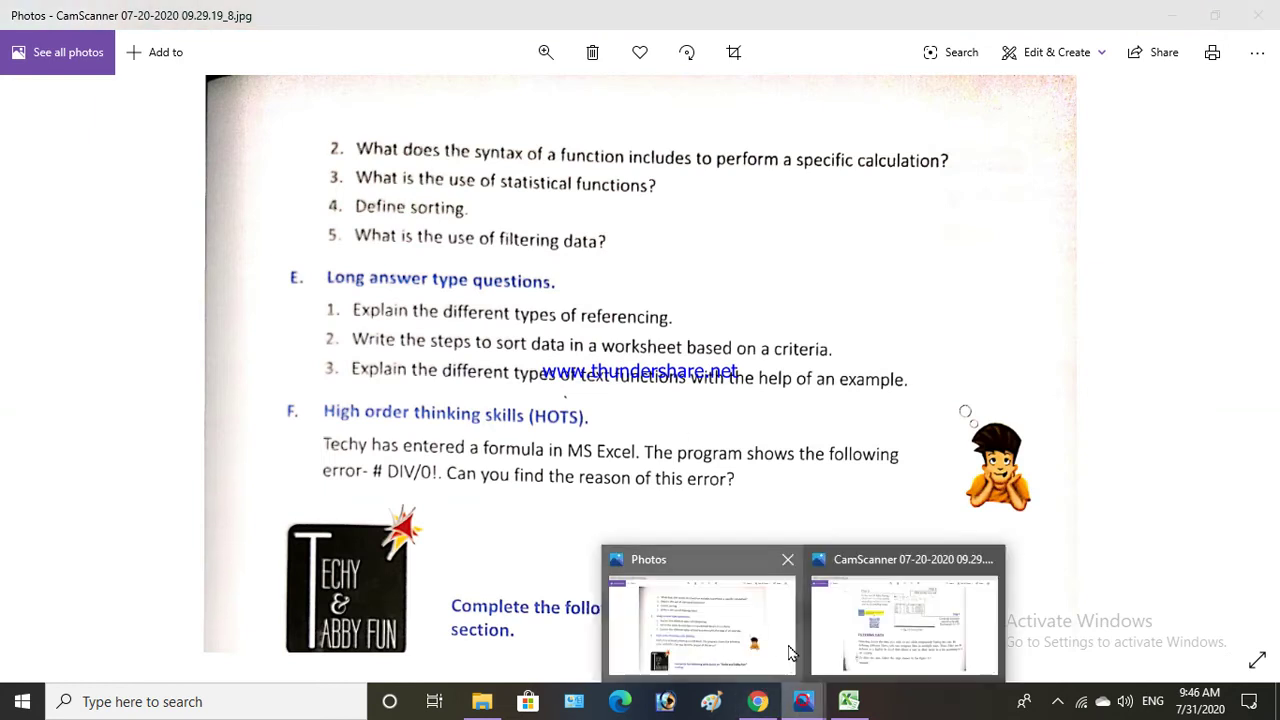
{"action": "left_click", "coordinate": [885, 625]}
{"action": "scroll", "coordinate": [415, 445], "scroll_direction": "down", "scroll_amount": 1}
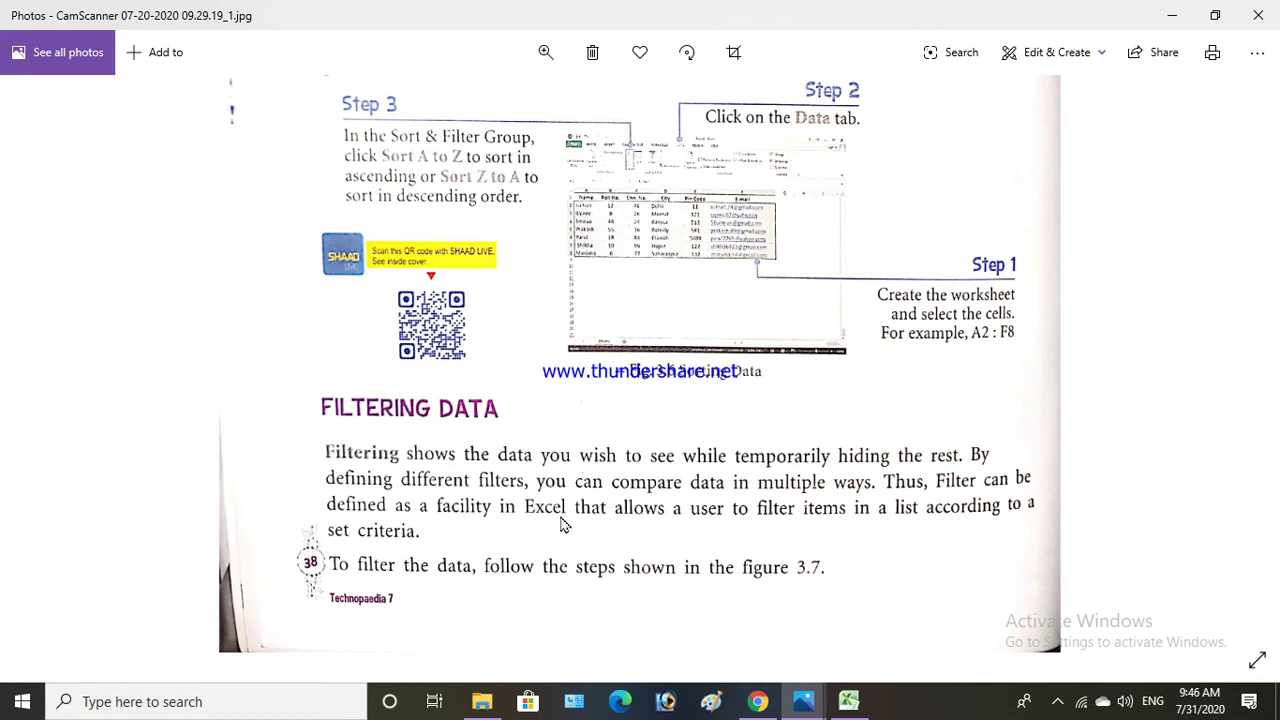
{"action": "left_click", "coordinate": [1058, 704]}
{"action": "left_click", "coordinate": [1020, 630]}
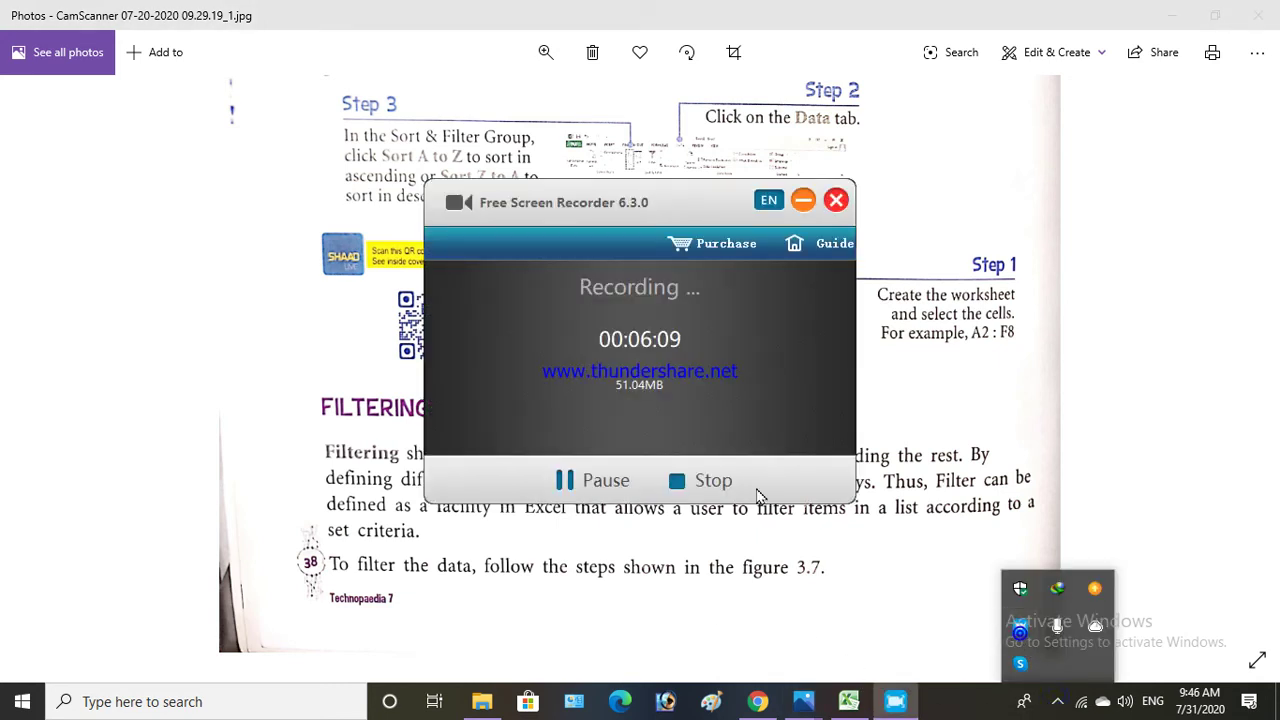
{"action": "left_click", "coordinate": [633, 582]}
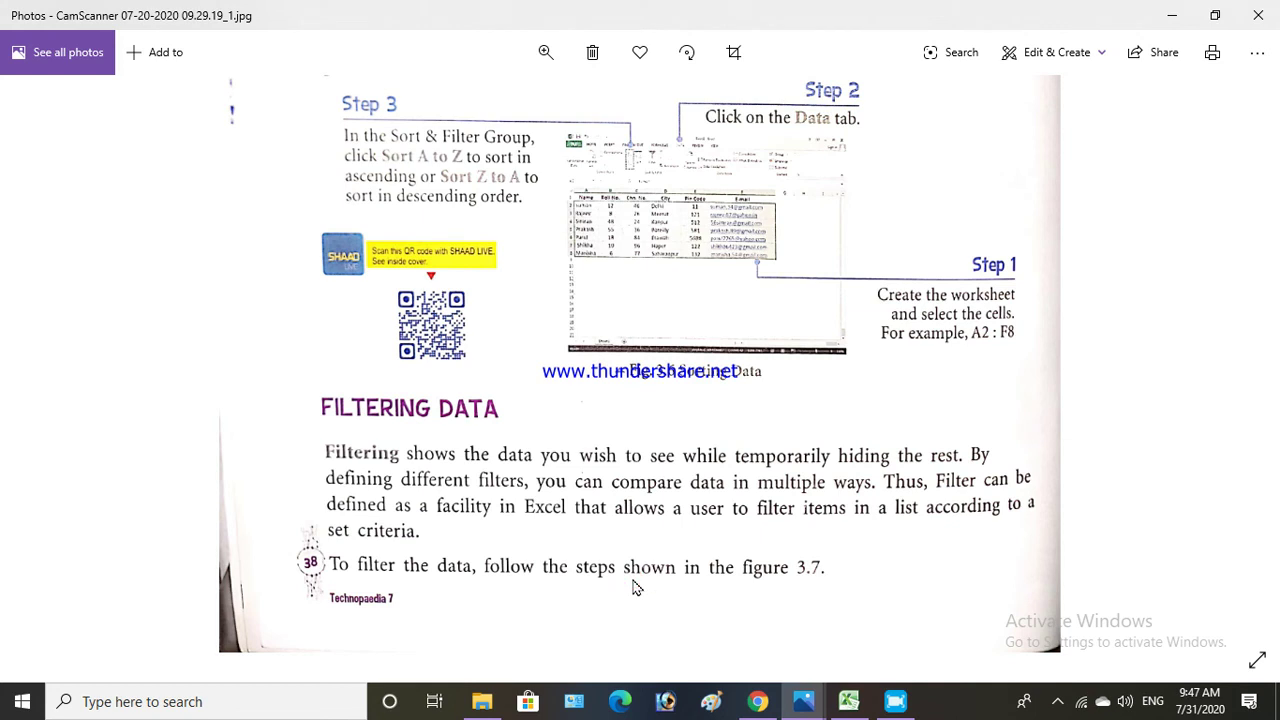